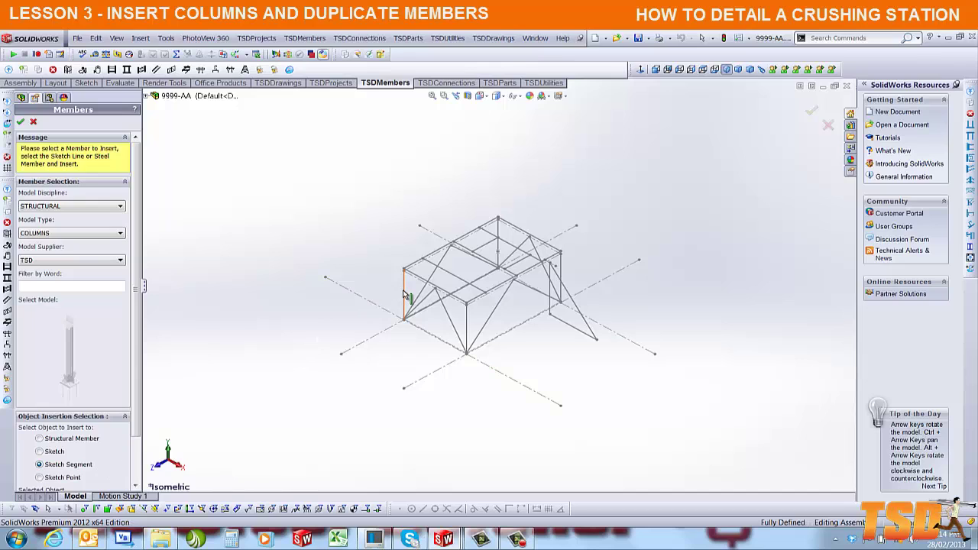
# Step: Insert TSD structural columns on the frame's leftmost and front corner vertical sketch lines, then close the member insertion
pyautogui.click(405, 296)
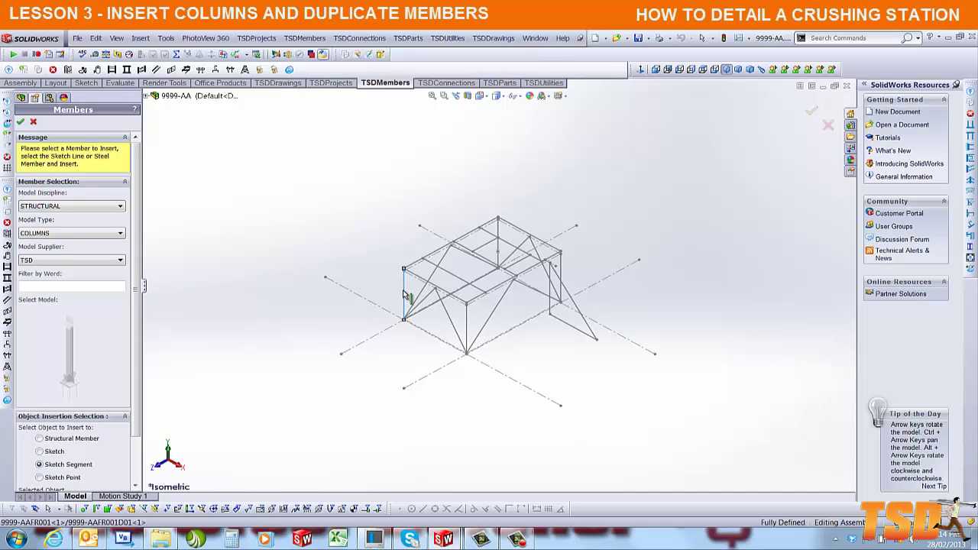
pyautogui.click(807, 113)
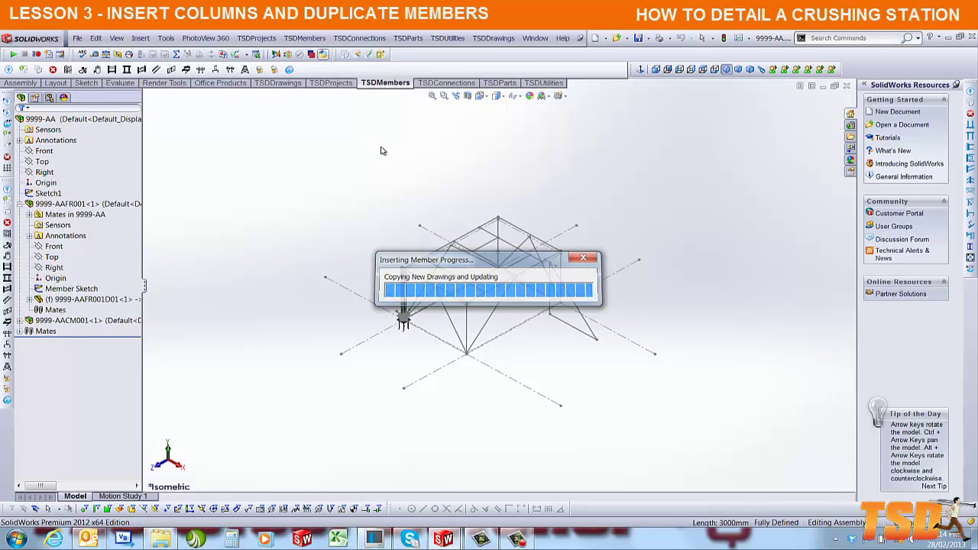
pyautogui.scroll(-5, 431, 309)
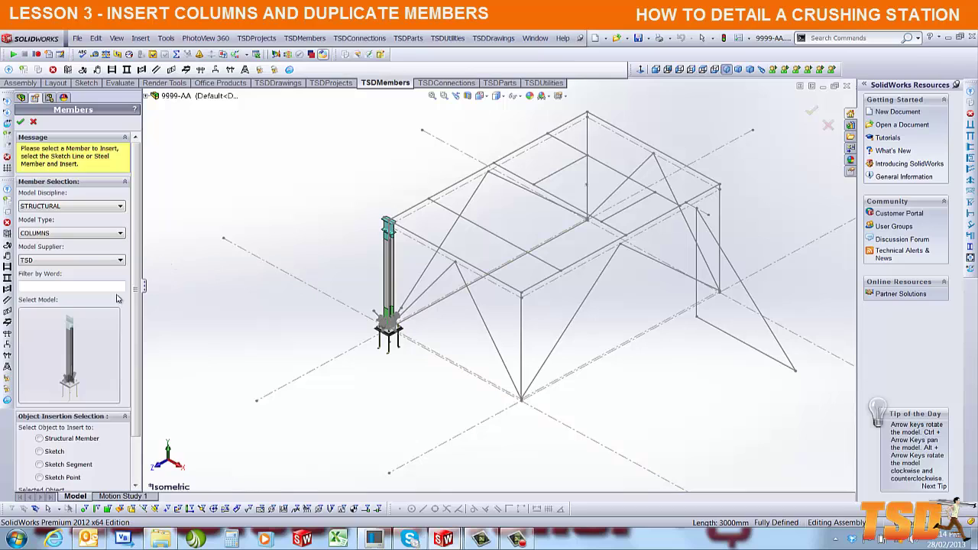
pyautogui.click(87, 338)
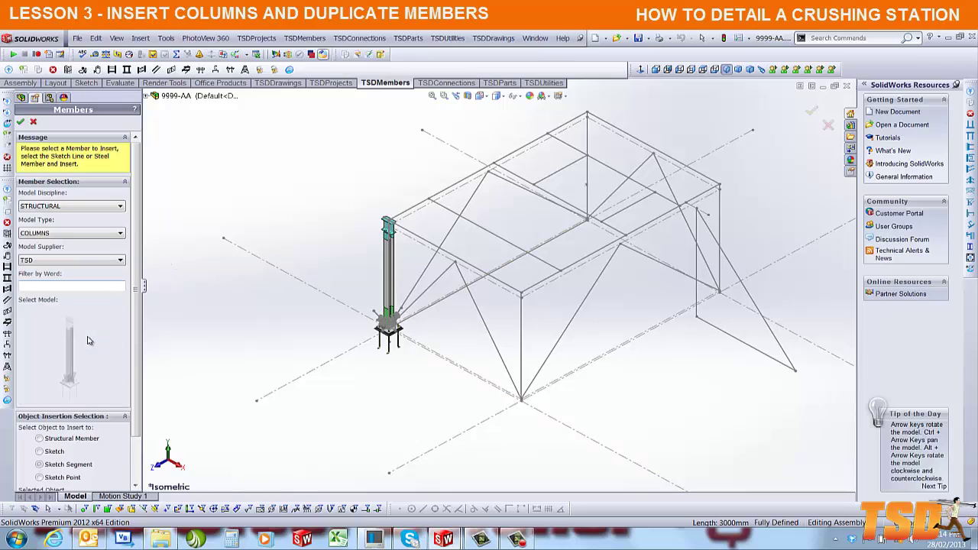
pyautogui.click(522, 329)
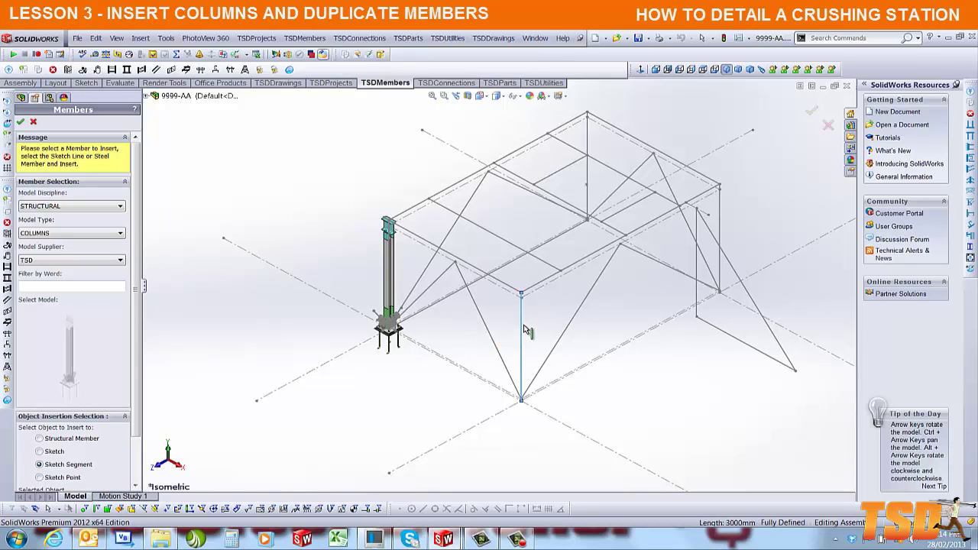
pyautogui.click(811, 109)
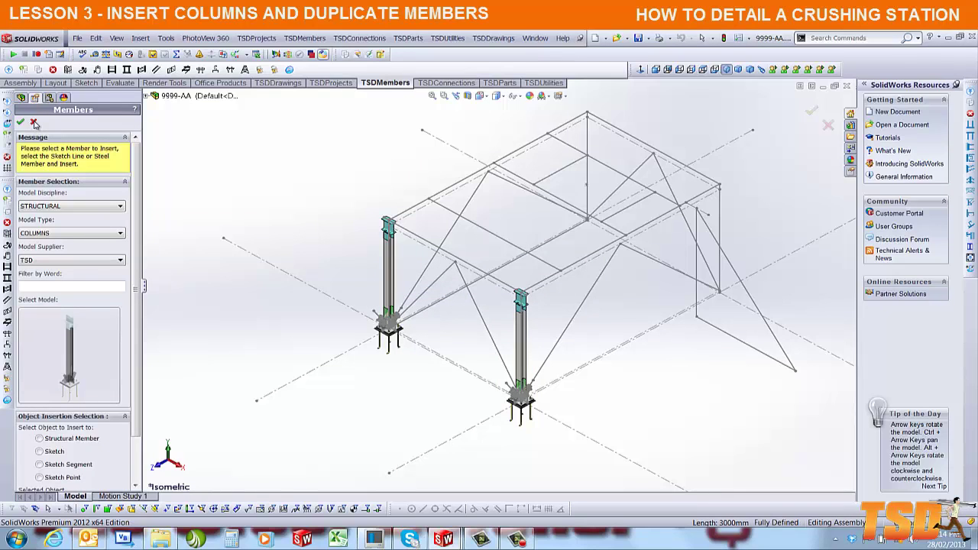
pyautogui.click(34, 123)
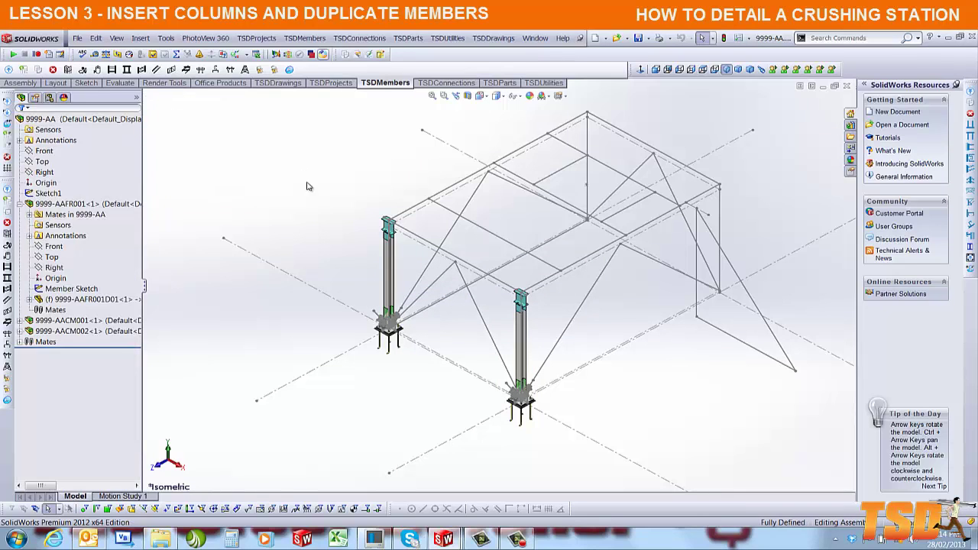
# Step: Suppress the two bracing gusset plates, BP01P04 and BP01P05, on the outer side of the first column's base
pyautogui.scroll(-5, 391, 322)
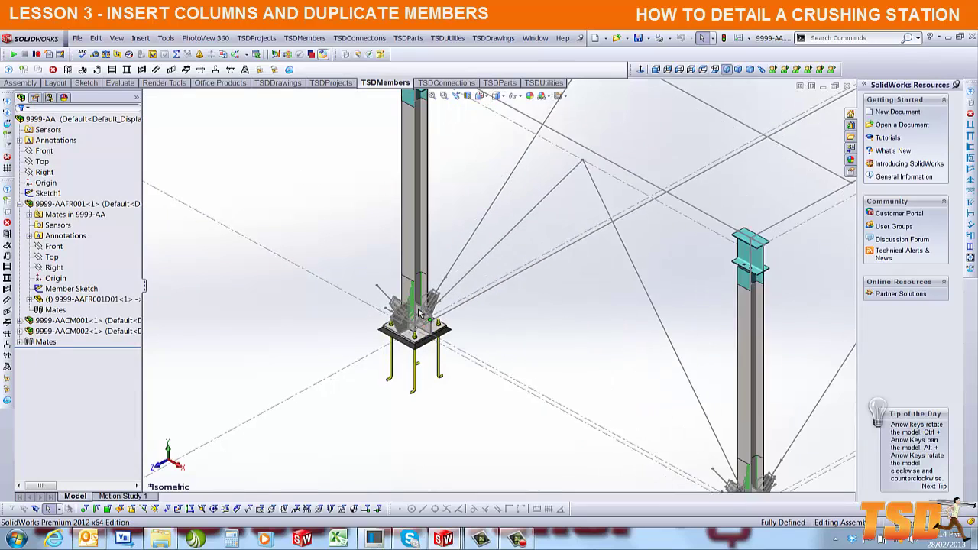
pyautogui.scroll(-6, 438, 302)
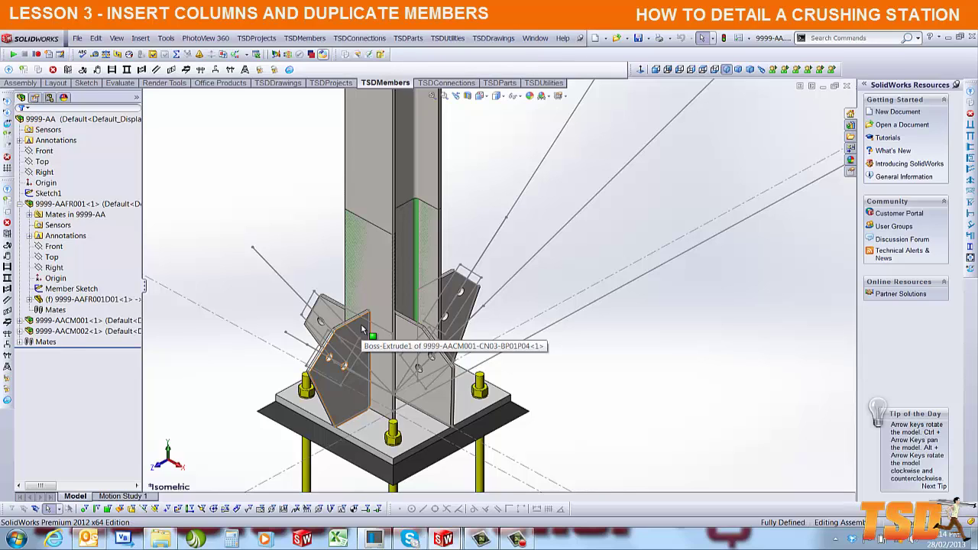
pyautogui.click(362, 329)
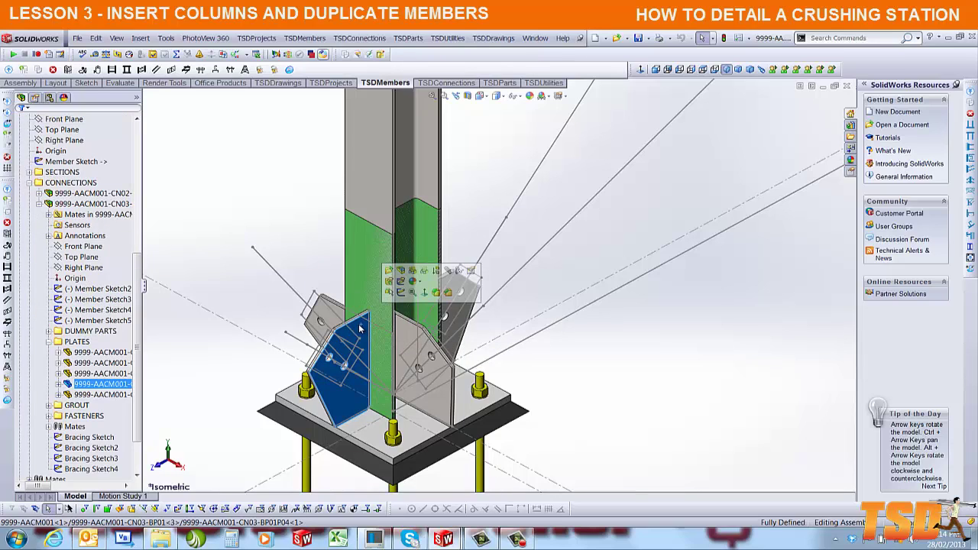
pyautogui.keyDown('ctrl'); pyautogui.rightClick(330, 320); pyautogui.keyUp('ctrl')
pyautogui.click(384, 279)
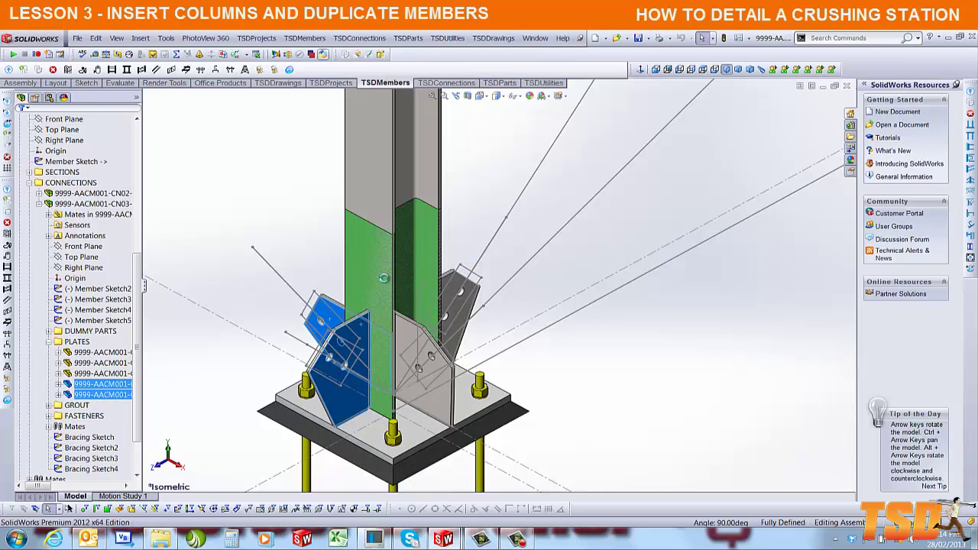
# Step: Hide the leftover bracing and member sketches of the two suppressed gussets at the first column's base
pyautogui.click(333, 300)
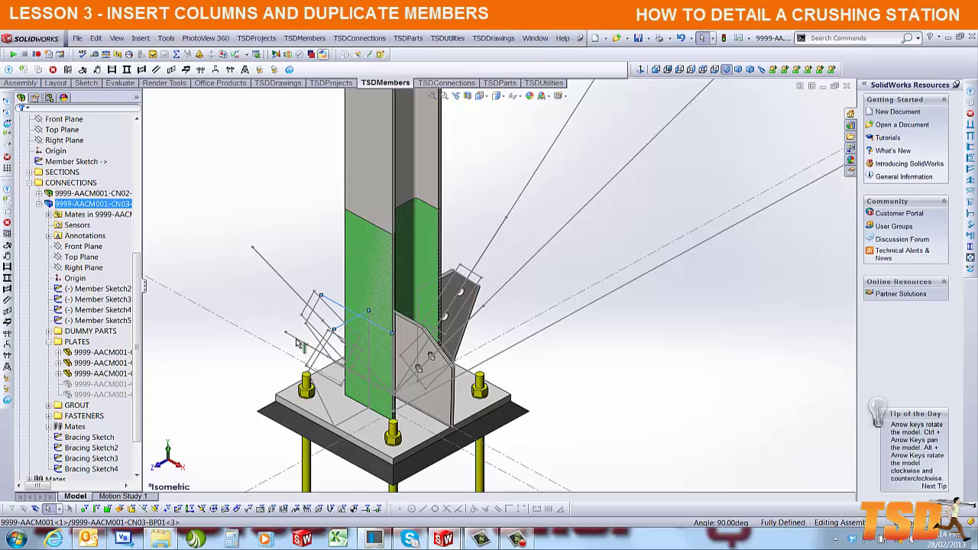
pyautogui.rightClick(270, 267)
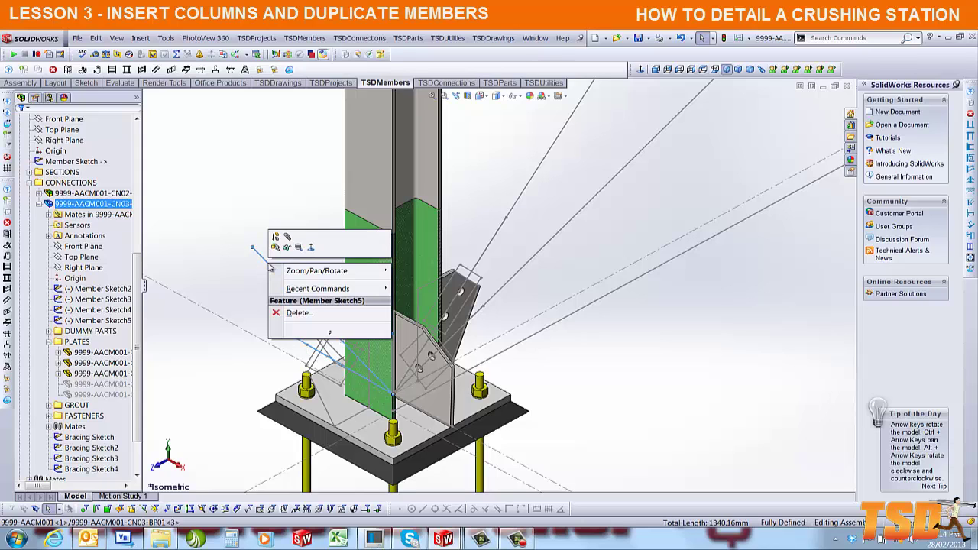
pyautogui.click(290, 254)
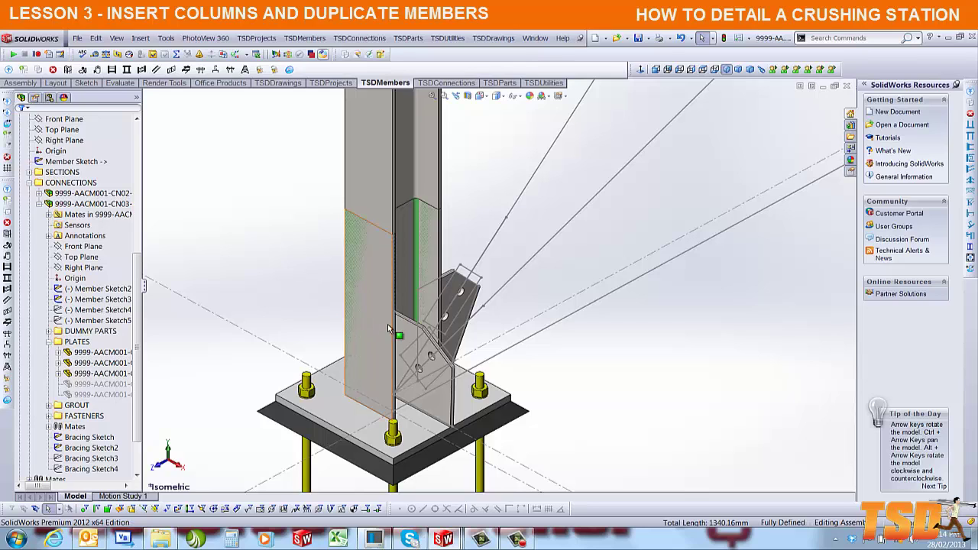
# Step: Edit Member Sketch2 of the first column's base connection and make its line parallel to the South Column Sketch diagonal
pyautogui.click(407, 334)
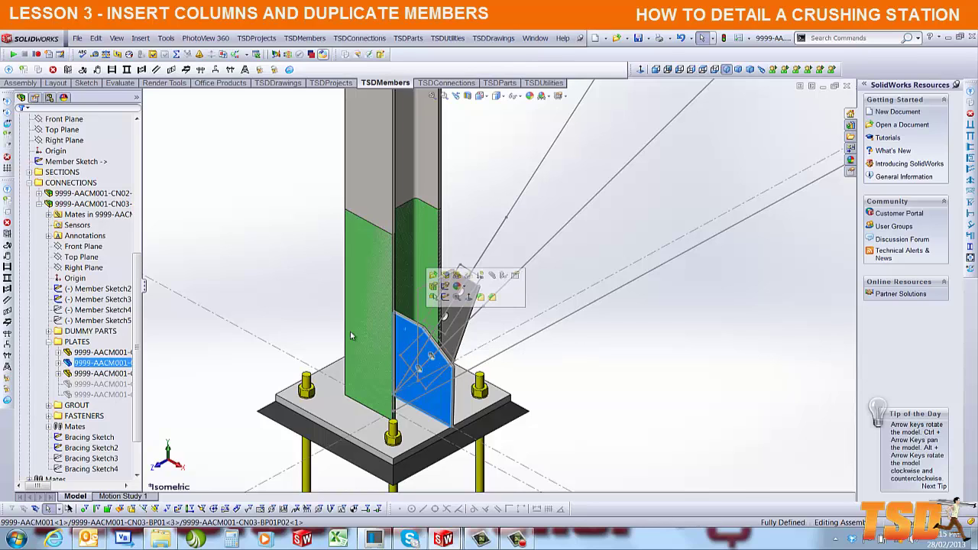
pyautogui.click(98, 298)
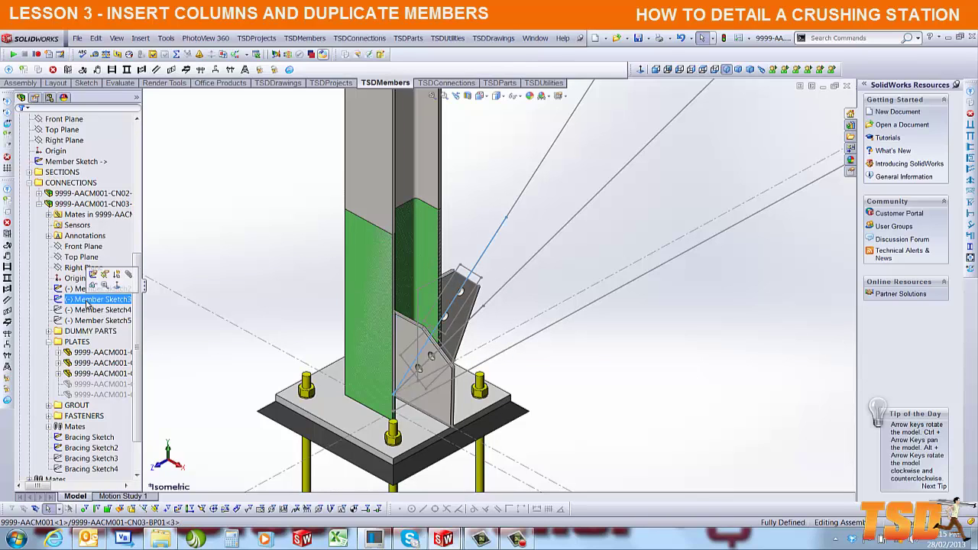
pyautogui.click(83, 288)
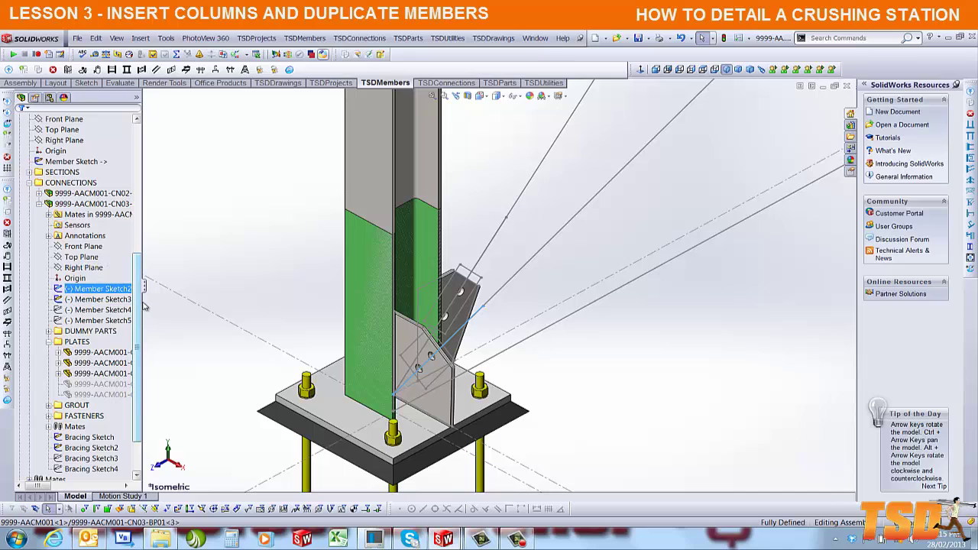
pyautogui.moveTo(142, 302); pyautogui.dragTo(193, 306)
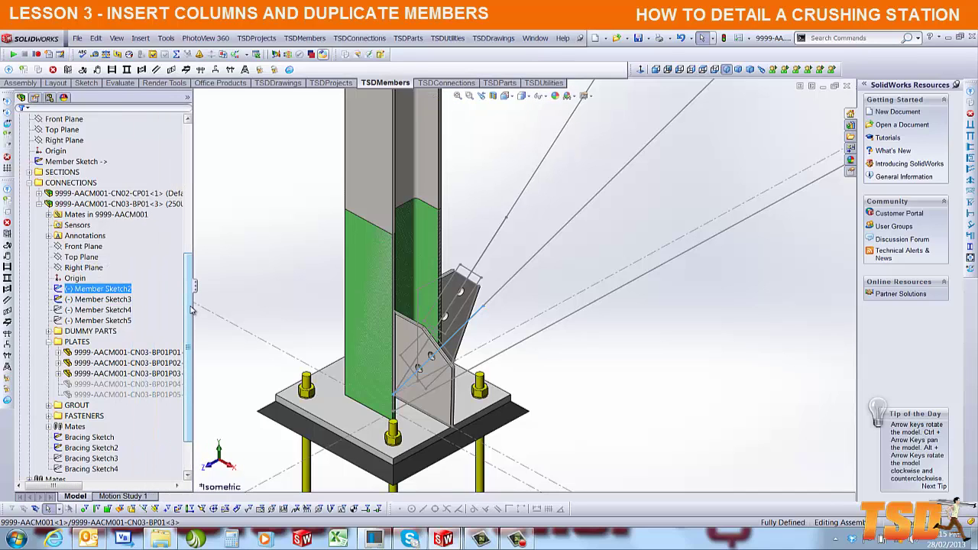
pyautogui.rightClick(119, 290)
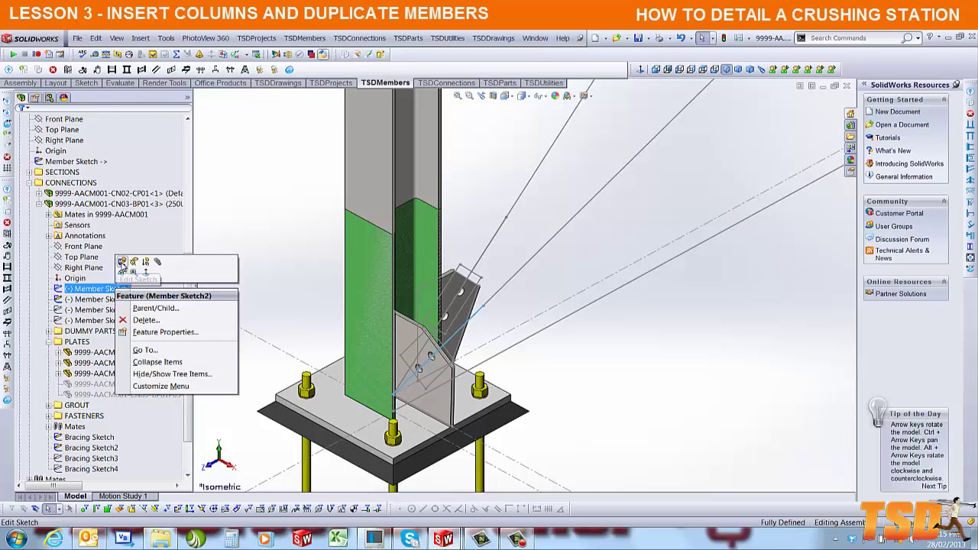
pyautogui.click(122, 263)
pyautogui.click(479, 307)
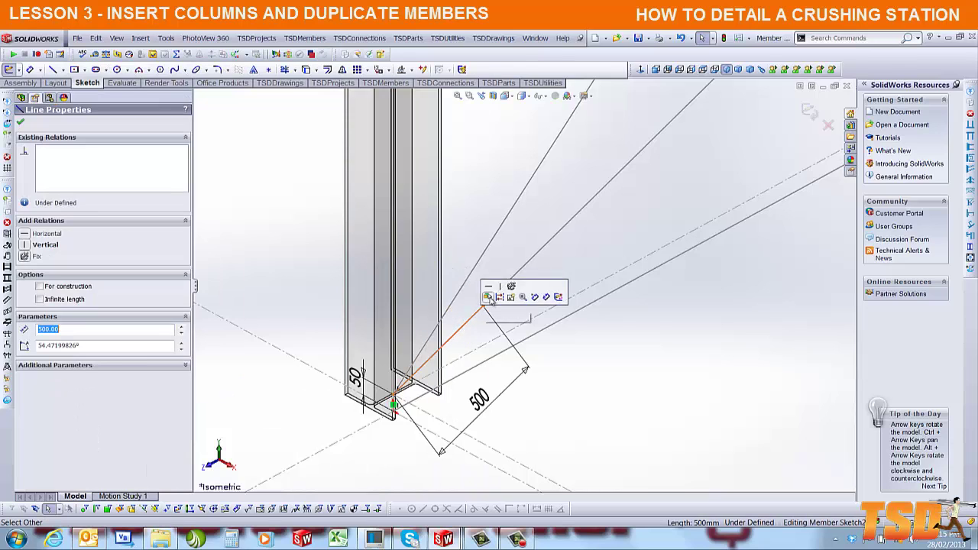
pyautogui.keyDown('ctrl'); pyautogui.click(512, 278); pyautogui.keyUp('ctrl')
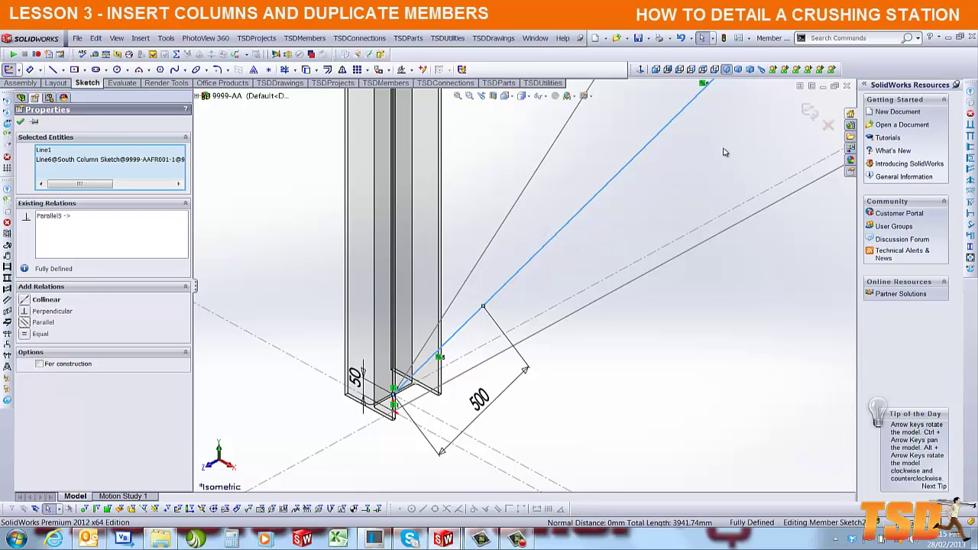
pyautogui.click(808, 111)
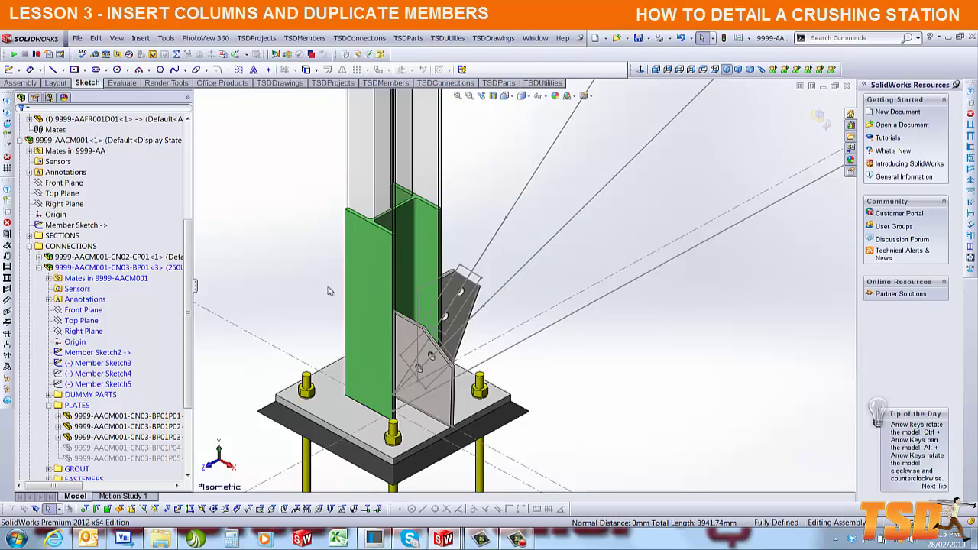
# Step: Edit Member Sketch3 of the same base connection and make its line parallel to the West Bracing Sketch diagonal
pyautogui.rightClick(117, 364)
pyautogui.click(129, 340)
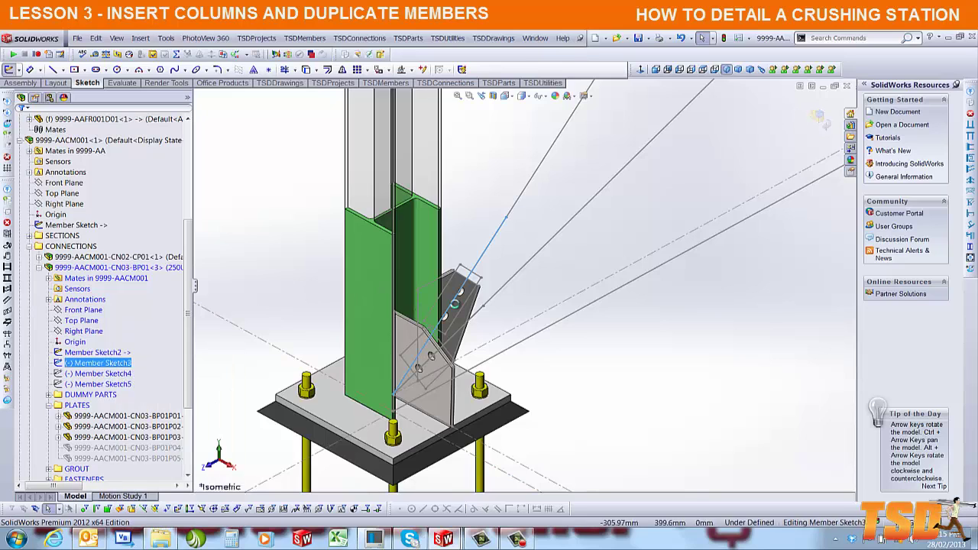
pyautogui.click(496, 244)
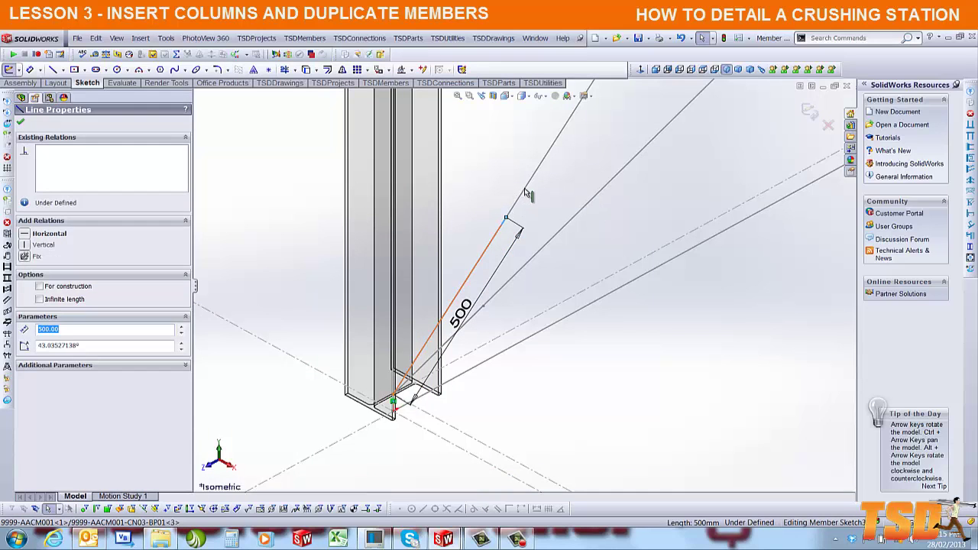
pyautogui.keyDown('ctrl'); pyautogui.click(522, 191); pyautogui.keyUp('ctrl')
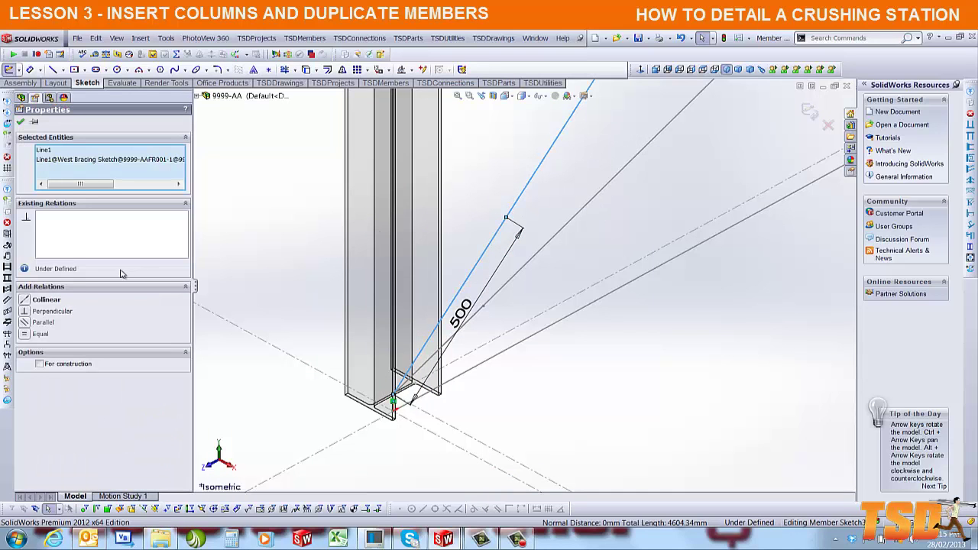
pyautogui.click(25, 322)
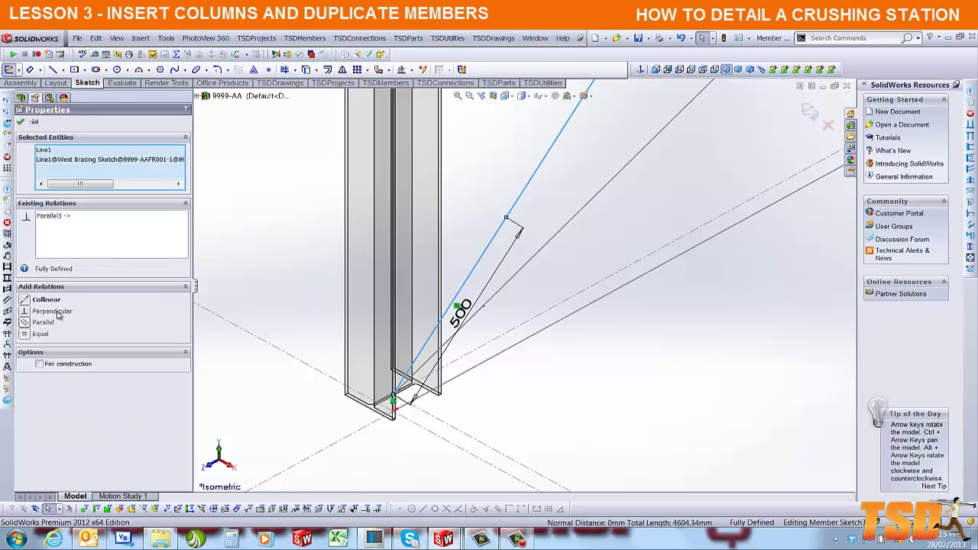
pyautogui.click(808, 111)
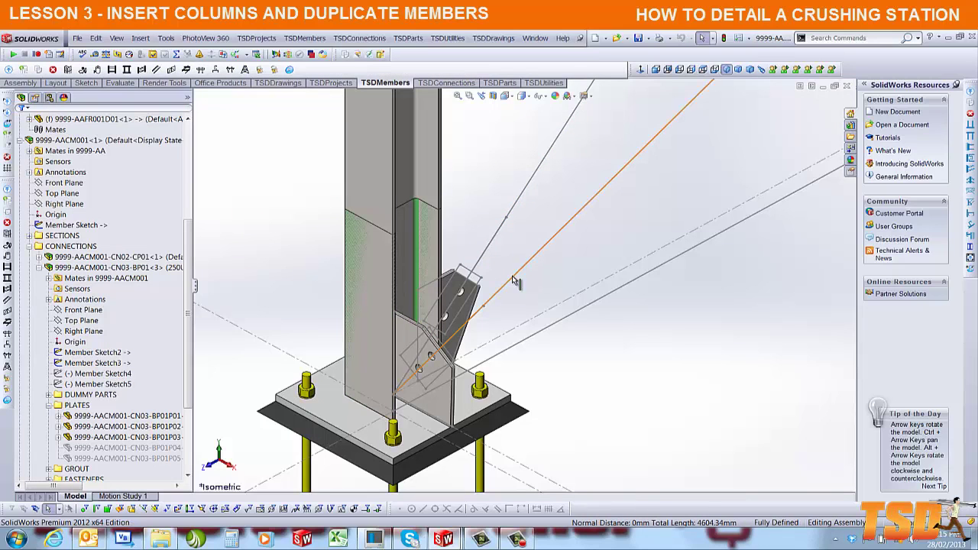
# Step: Suppress the two front gusset plates, BP01P02 and BP01P04, on the second column's base
pyautogui.scroll(-5, 512, 277)
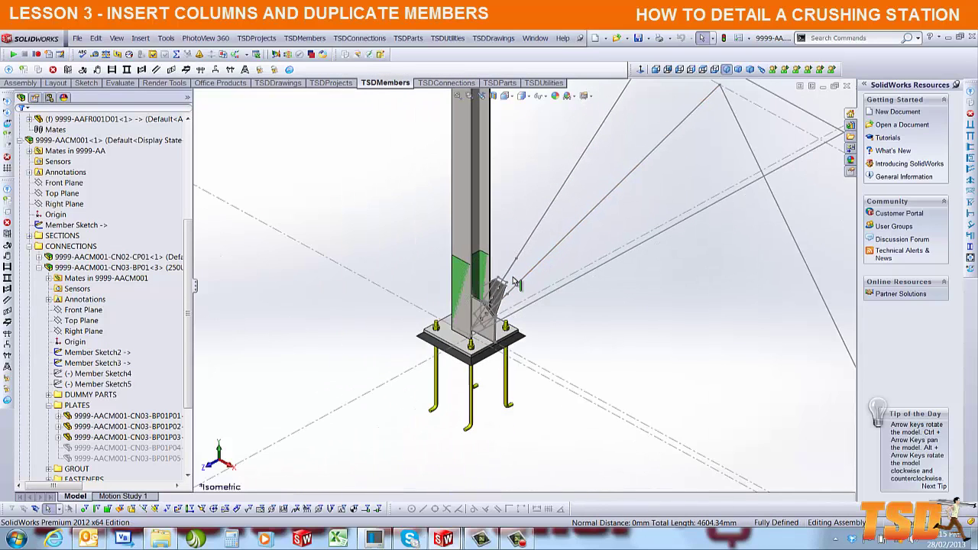
pyautogui.scroll(-2, 595, 309)
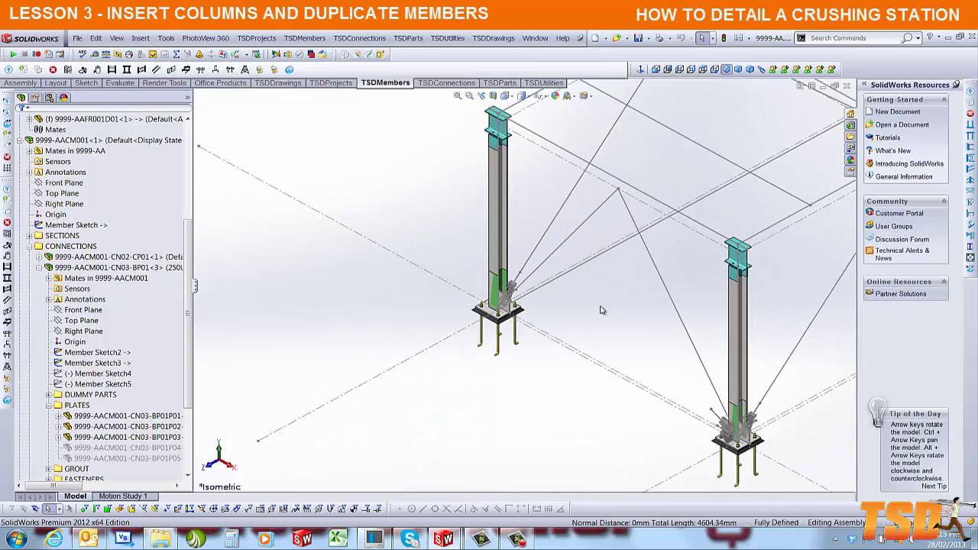
pyautogui.scroll(4, 797, 440)
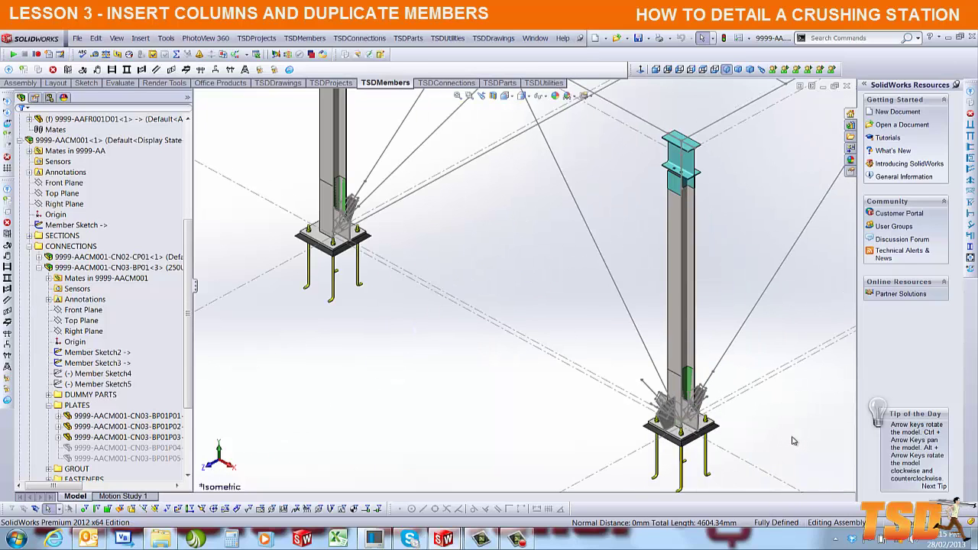
pyautogui.scroll(3, 717, 410)
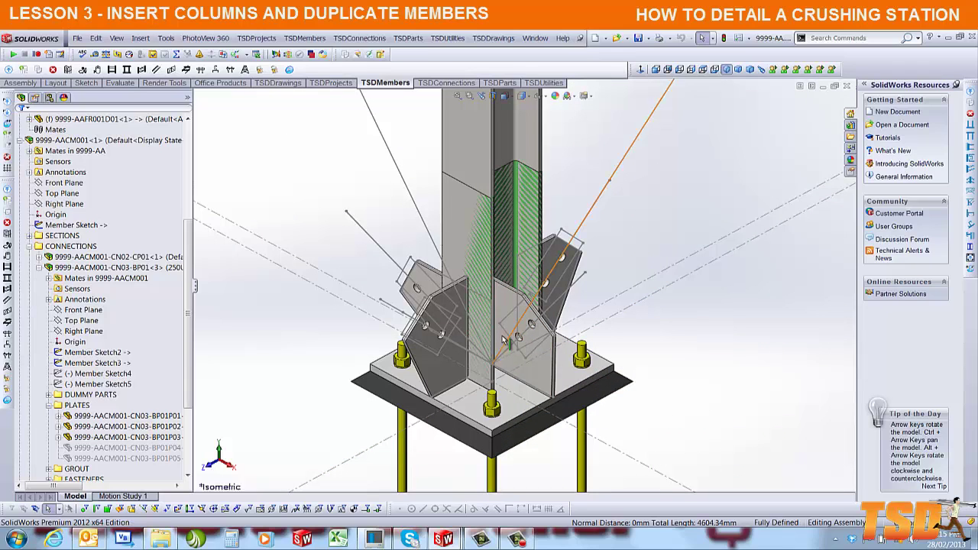
pyautogui.click(449, 372)
pyautogui.keyDown('ctrl'); pyautogui.click(543, 366); pyautogui.keyUp('ctrl')
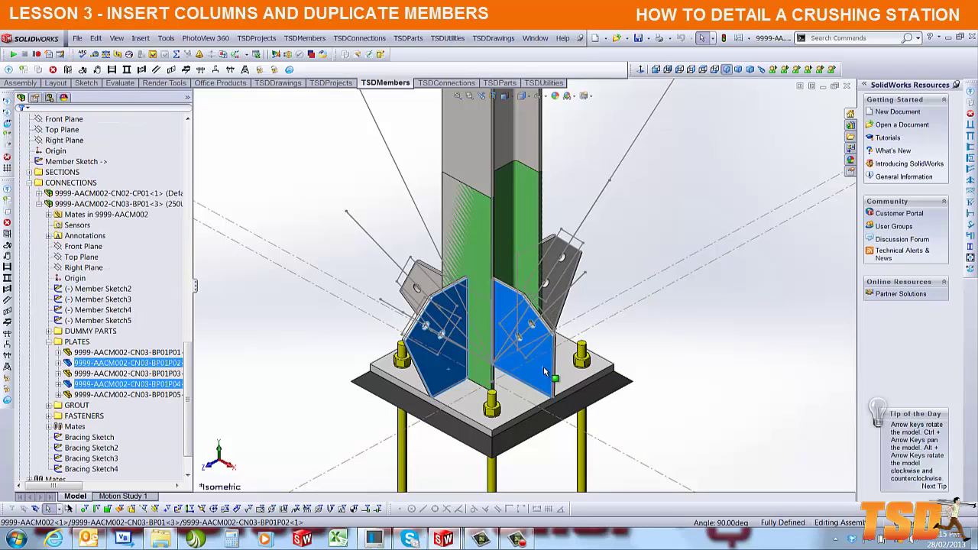
pyautogui.rightClick(543, 366)
pyautogui.click(597, 313)
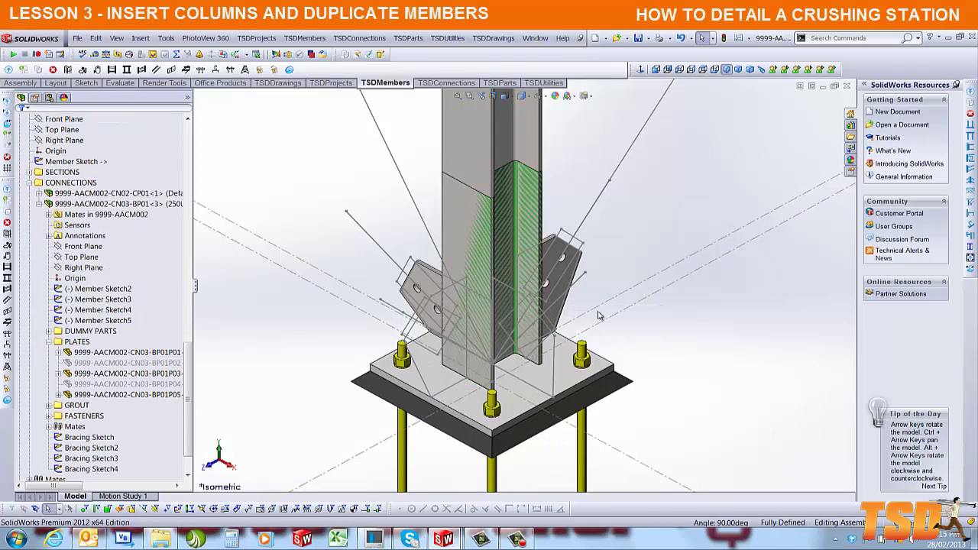
# Step: Hide the leftover bracing and member sketches of the two suppressed gussets at the second column's base
pyautogui.moveTo(565, 351); pyautogui.dragTo(565, 412, button='middle')
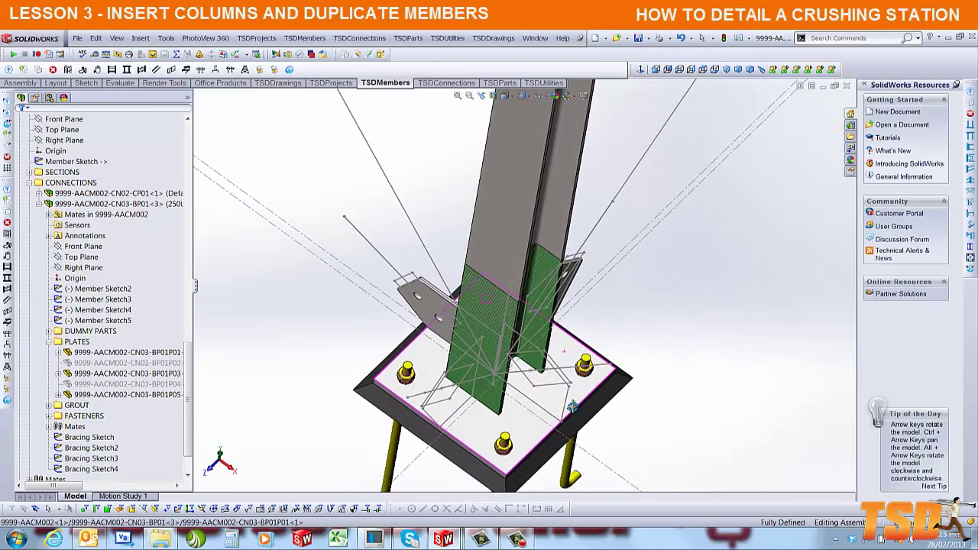
pyautogui.click(443, 408)
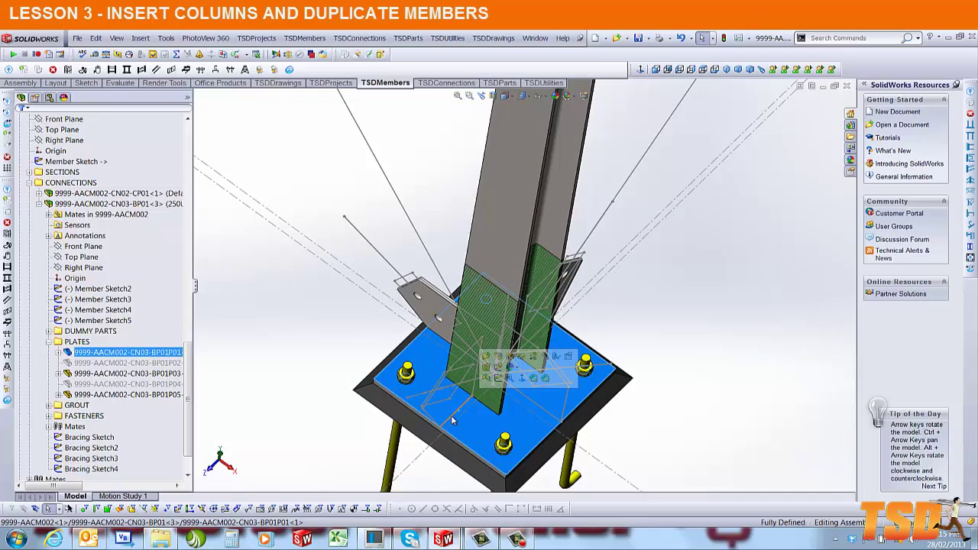
pyautogui.click(451, 415)
pyautogui.click(418, 397)
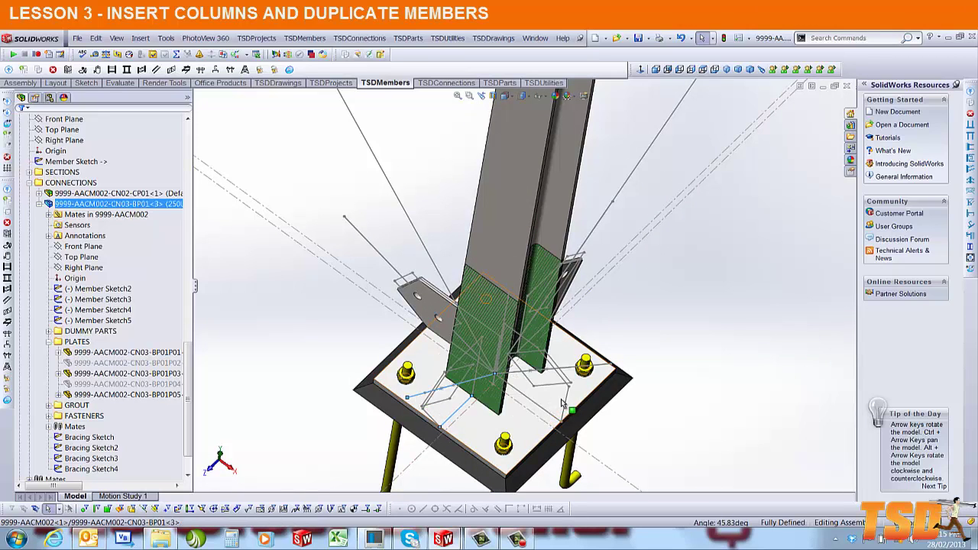
pyautogui.click(565, 401)
pyautogui.rightClick(567, 371)
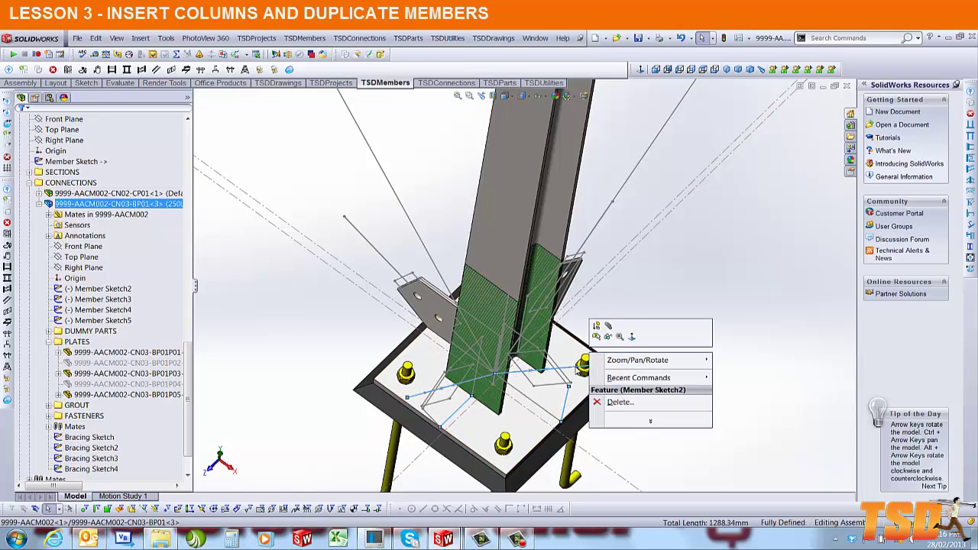
pyautogui.click(608, 340)
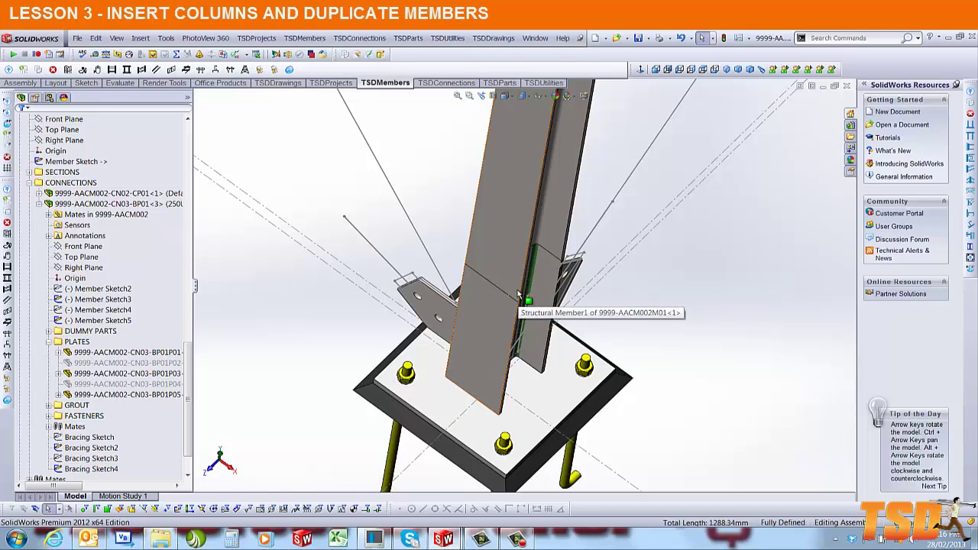
# Step: Edit Member Sketch5 of the second column's base connection and make its line parallel to the South Column Sketch diagonal
pyautogui.rightClick(361, 234)
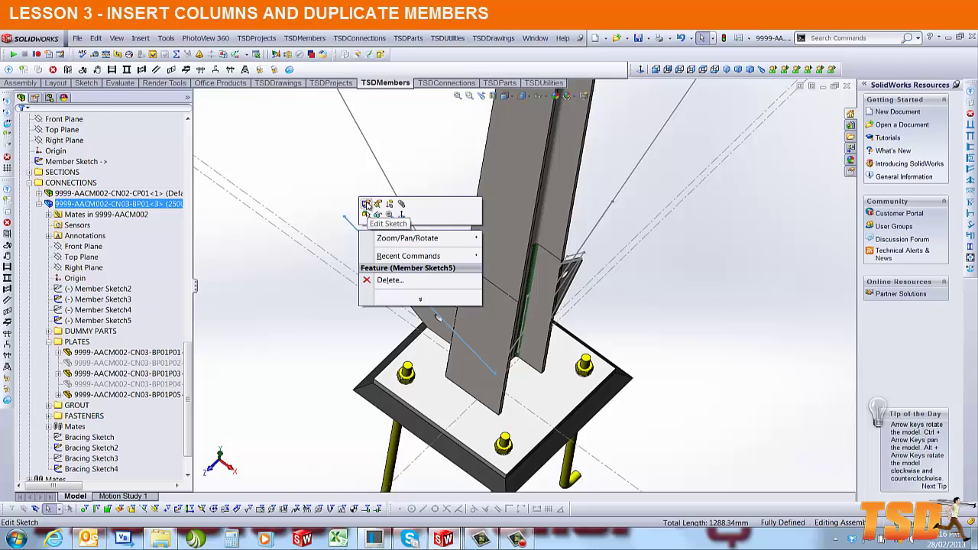
pyautogui.click(366, 204)
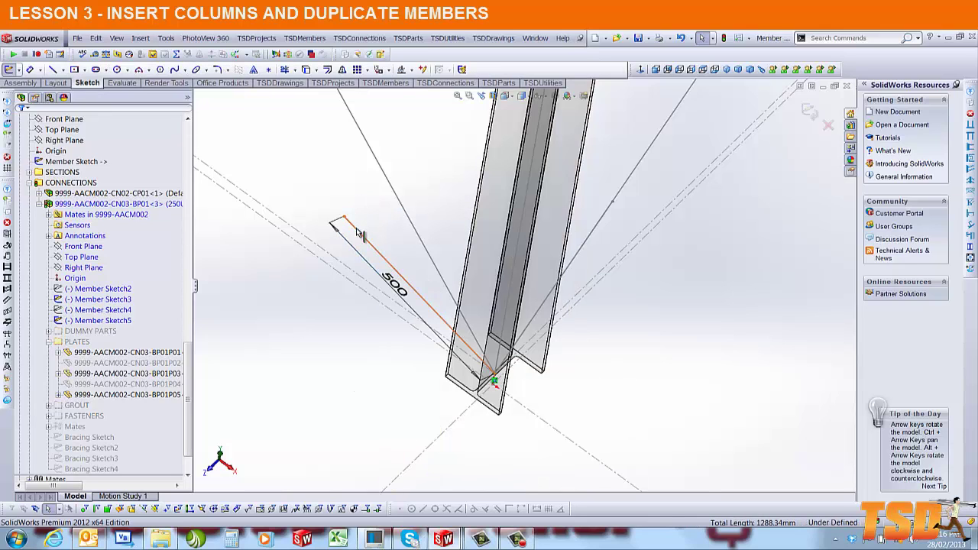
pyautogui.click(361, 234)
pyautogui.keyDown('ctrl'); pyautogui.click(382, 177); pyautogui.keyUp('ctrl')
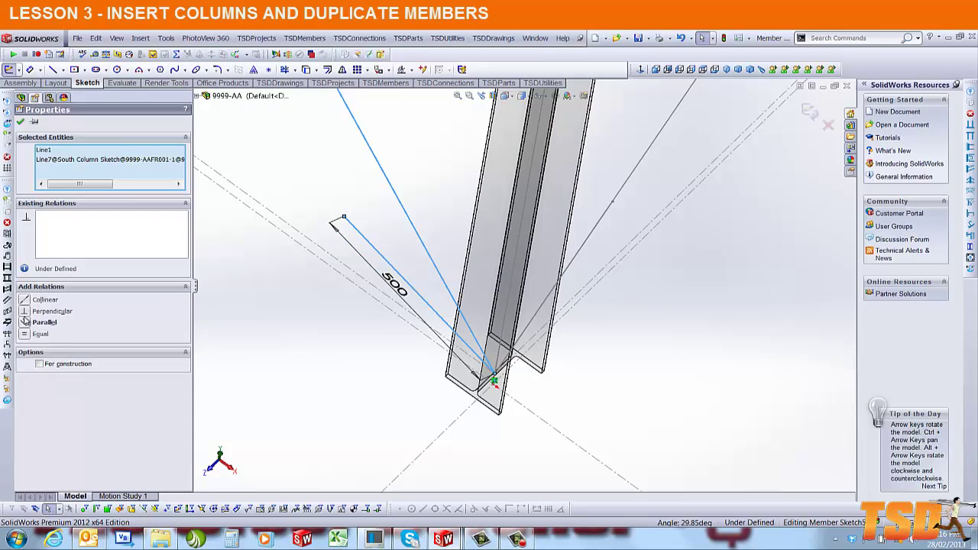
pyautogui.click(25, 322)
pyautogui.click(808, 112)
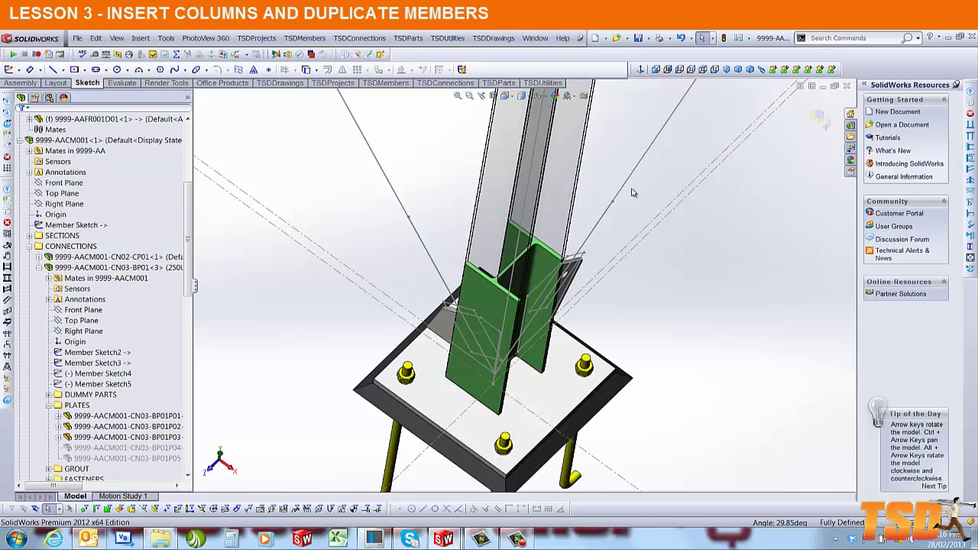
# Step: Edit Member Sketch3 of the second column's base connection and align its line with the East Bracing Sketch diagonal
pyautogui.click(90, 353)
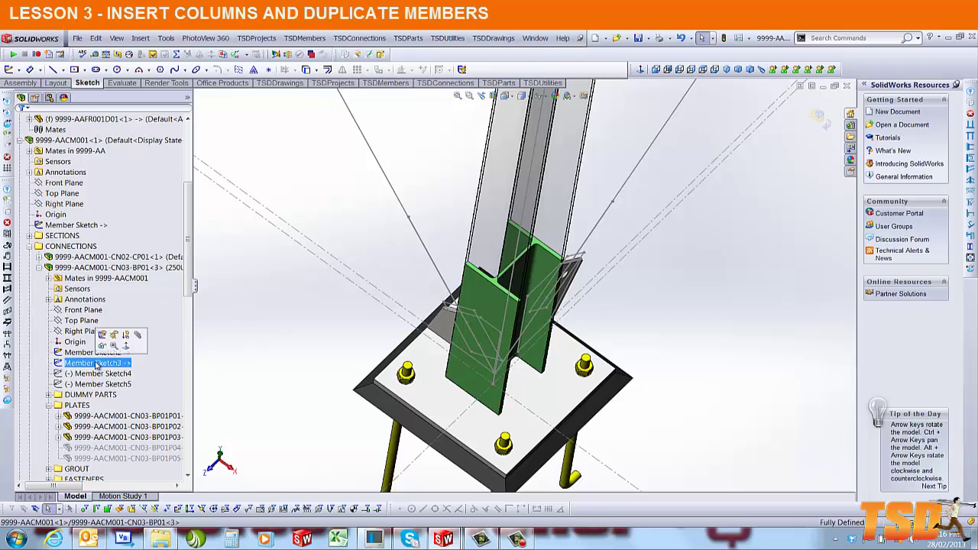
pyautogui.click(570, 295)
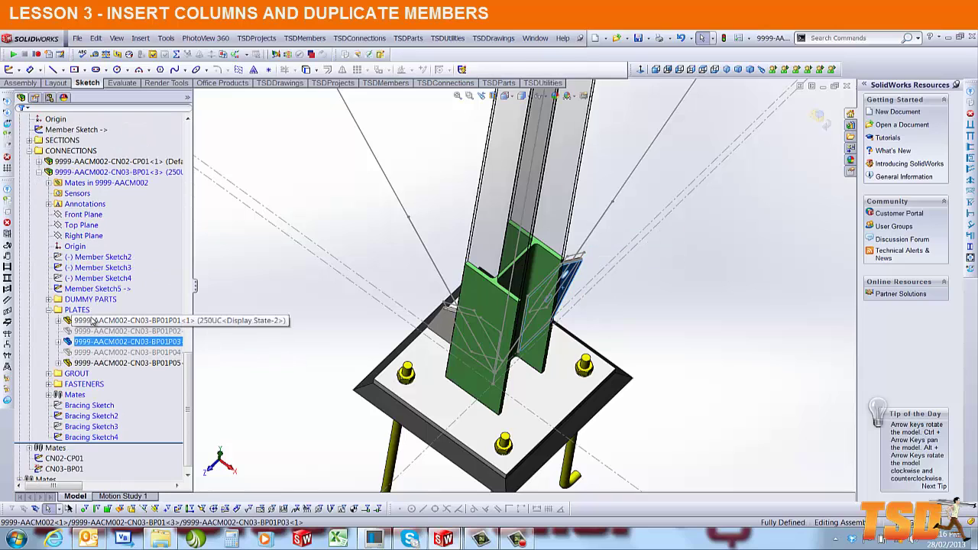
pyautogui.click(87, 278)
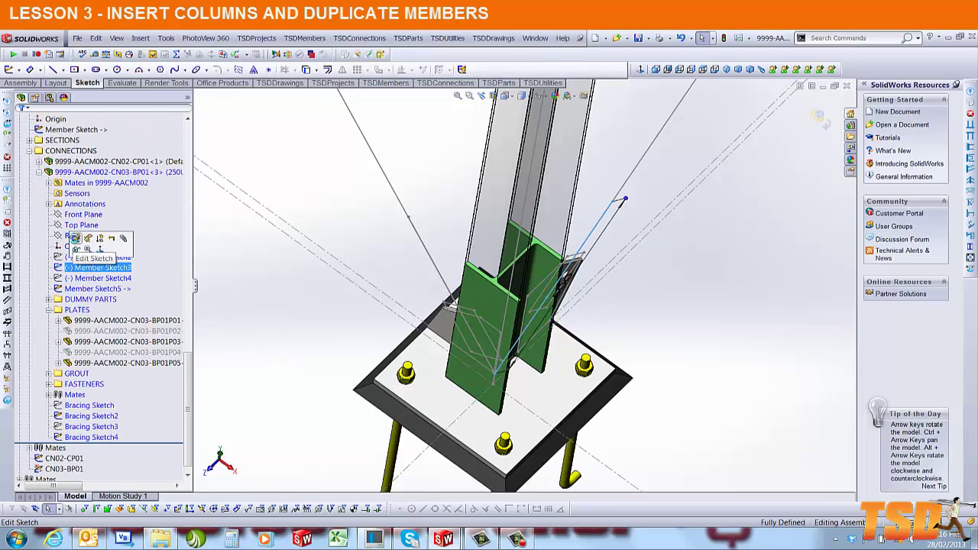
pyautogui.click(75, 241)
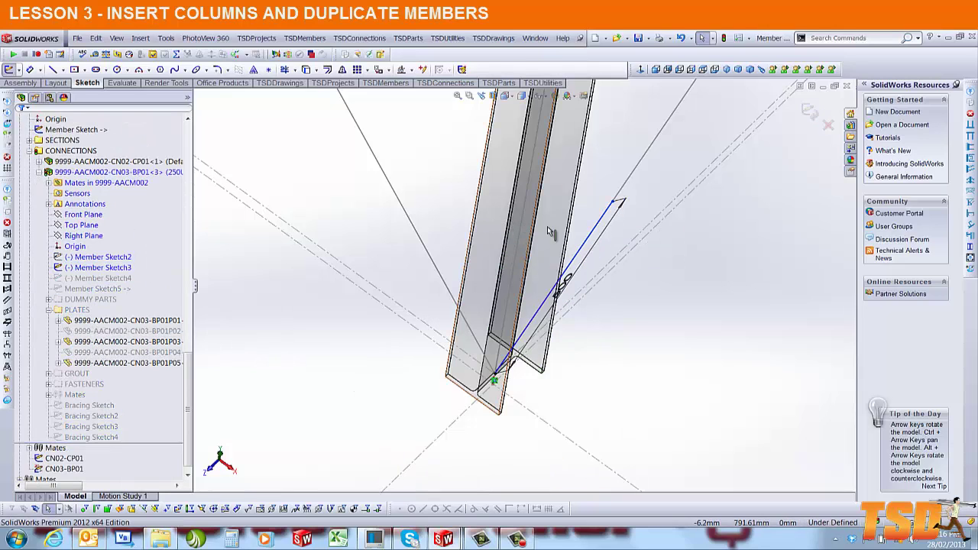
pyautogui.click(613, 197)
pyautogui.keyDown('ctrl'); pyautogui.click(625, 188); pyautogui.keyUp('ctrl')
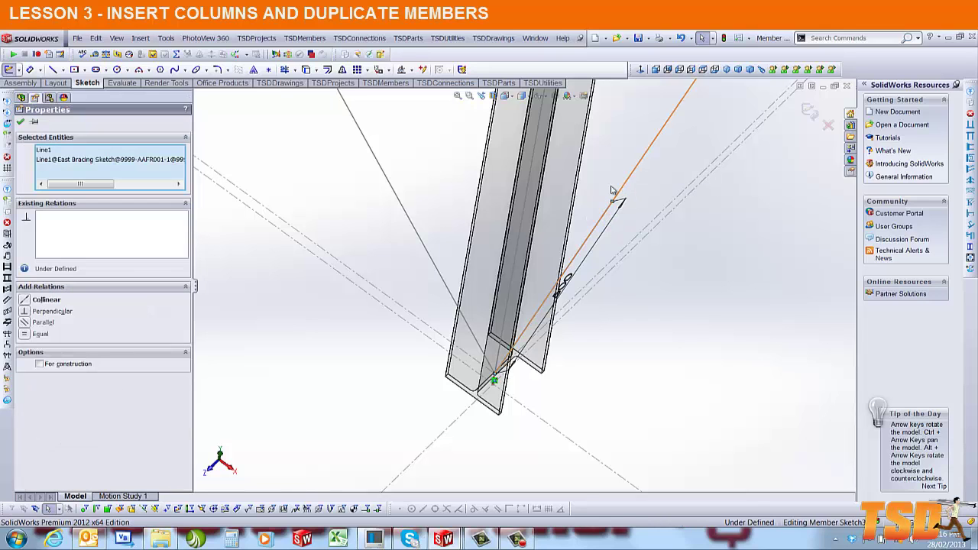
pyautogui.click(811, 113)
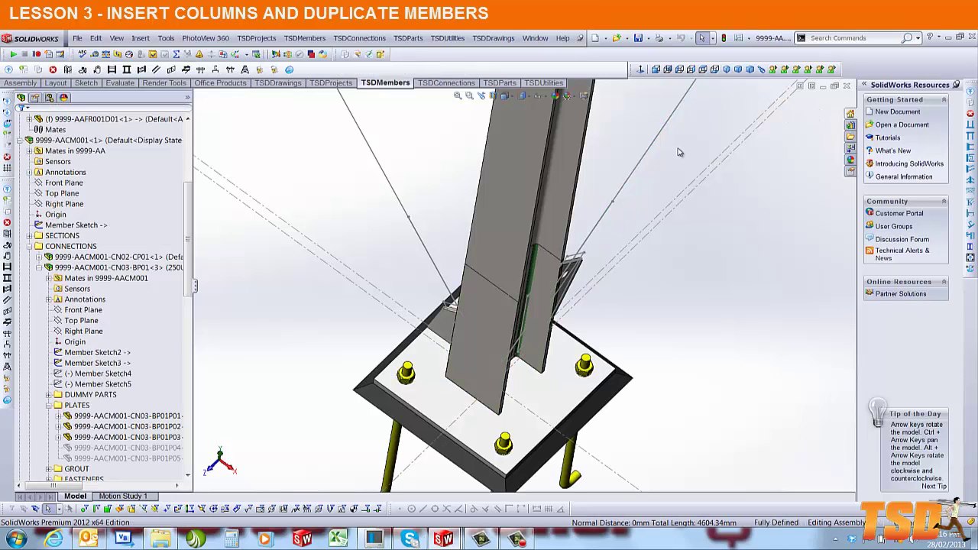
# Step: Duplicate the first column, 9999-AACM001, onto vertical Line2 of the North Column Sketch, using a sketch segment as the insertion object
pyautogui.click(725, 69)
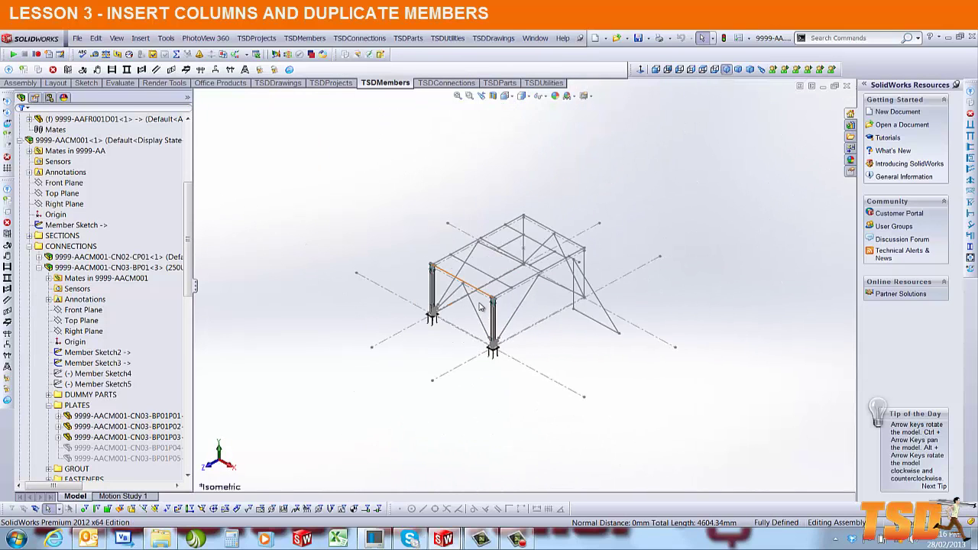
pyautogui.scroll(-8, 480, 306)
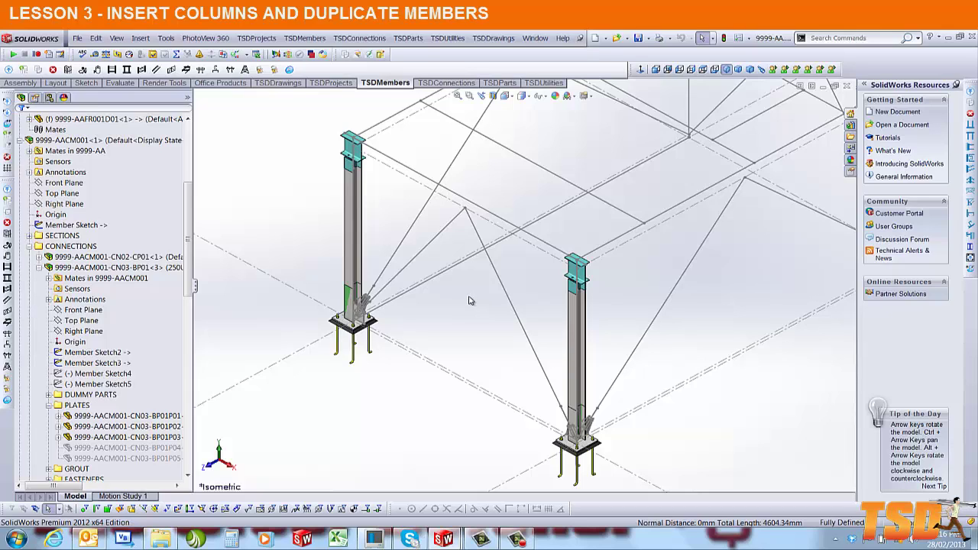
pyautogui.click(459, 97)
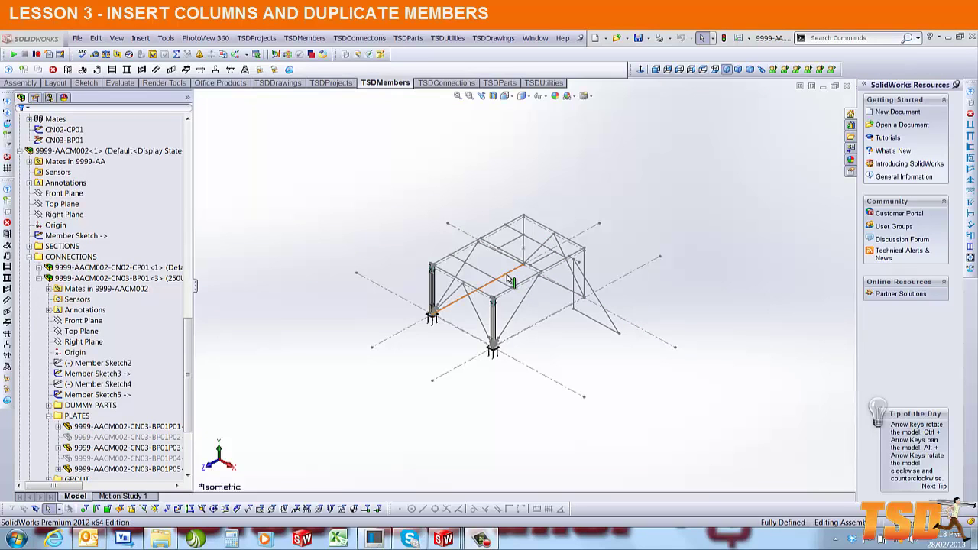
pyautogui.scroll(-3, 511, 284)
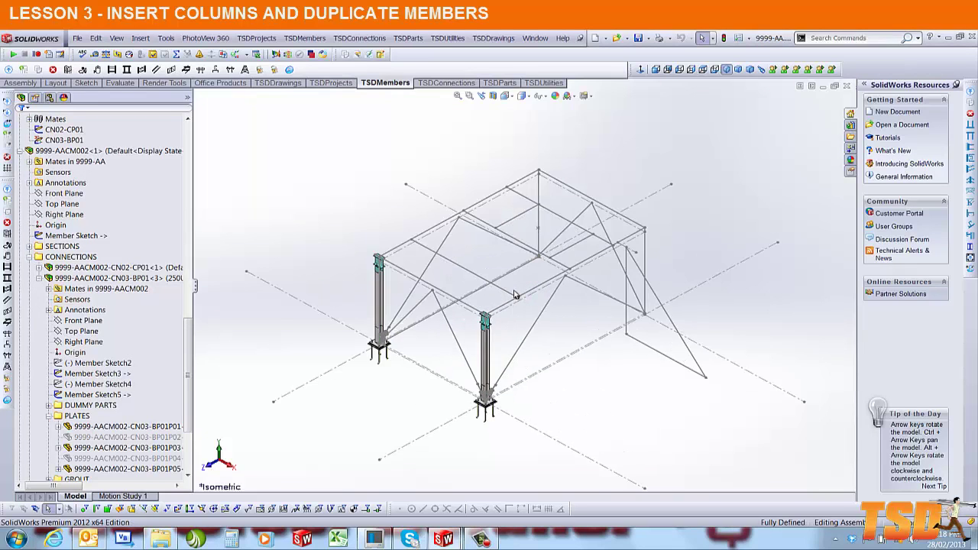
pyautogui.scroll(-2, 514, 294)
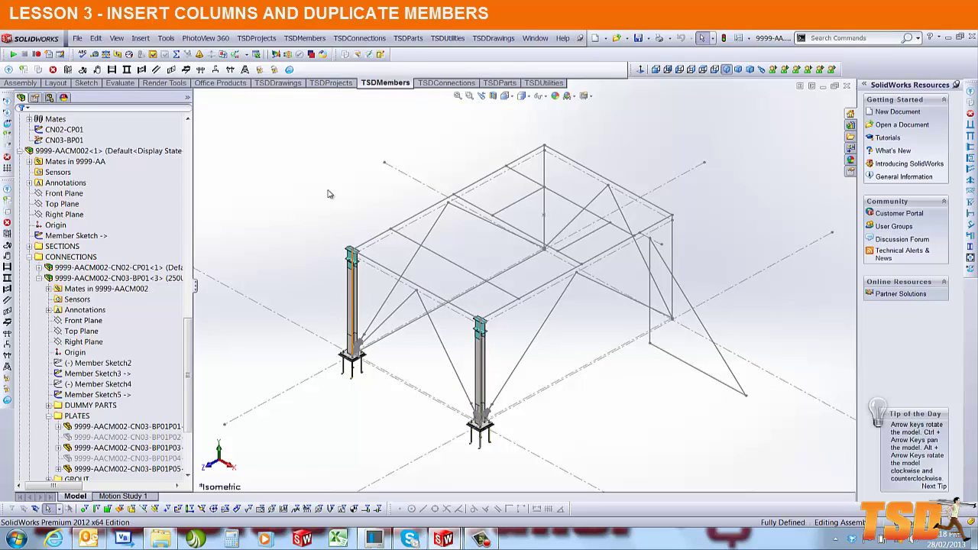
pyautogui.click(318, 39)
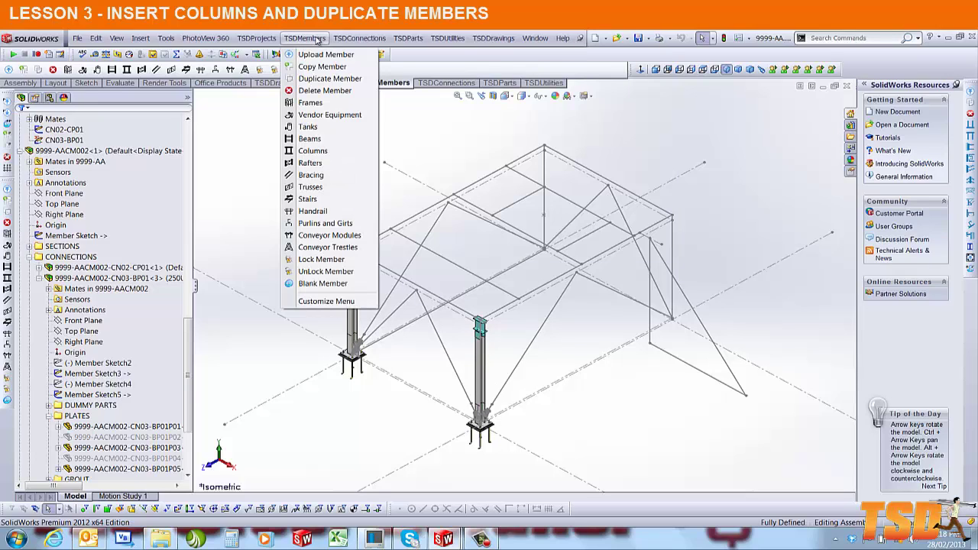
pyautogui.click(323, 80)
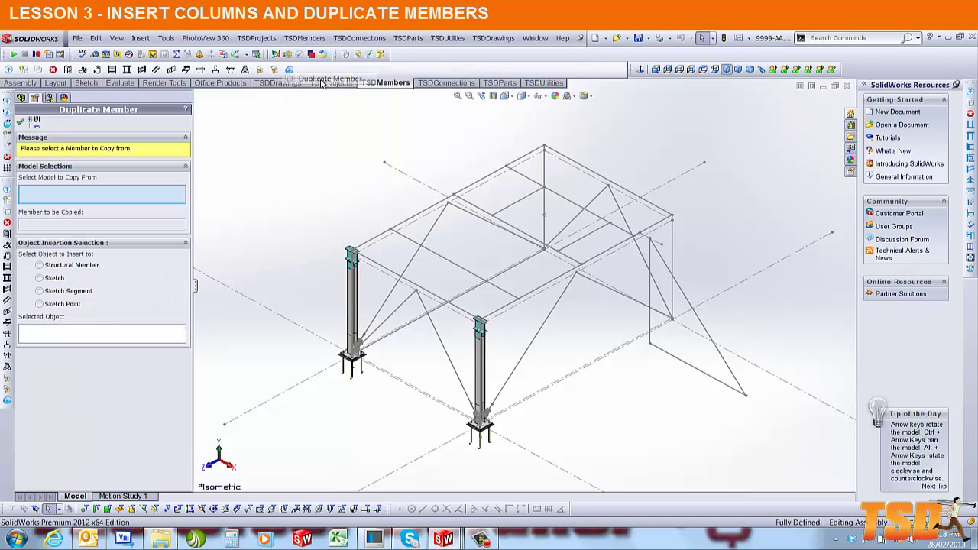
pyautogui.click(355, 302)
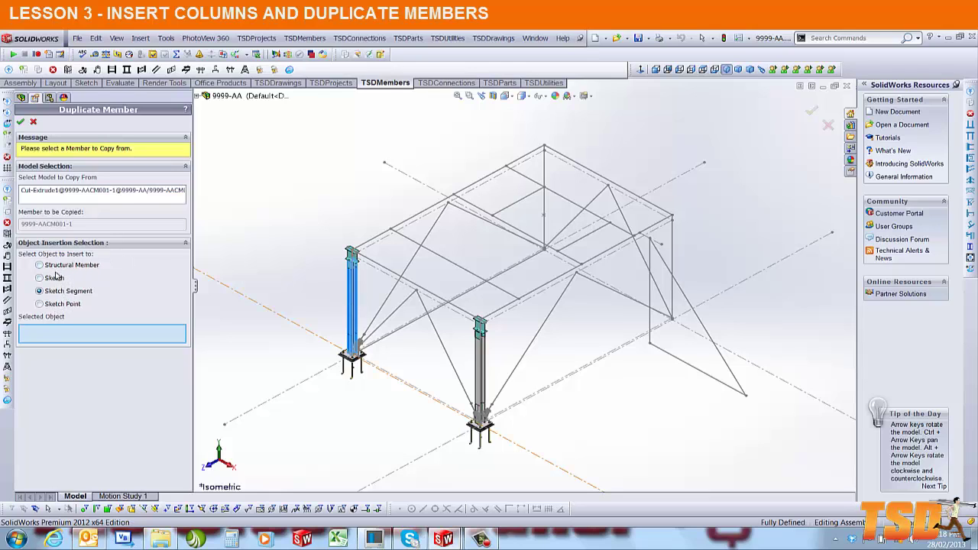
pyautogui.click(672, 243)
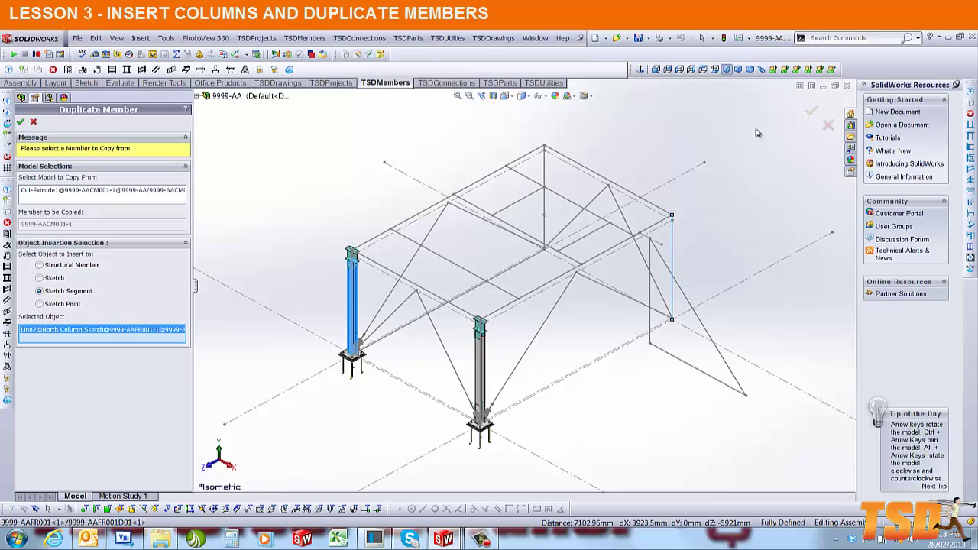
pyautogui.click(811, 109)
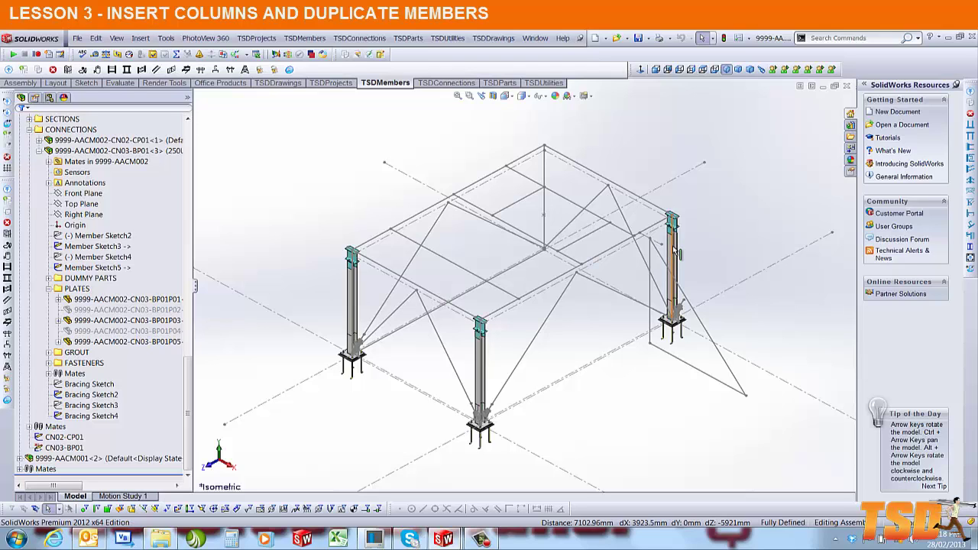
# Step: Delete the Parallel8 mate of the duplicated 9999-AACM001 column and flip the alignment of its Parallel7 mate
pyautogui.scroll(5, 671, 306)
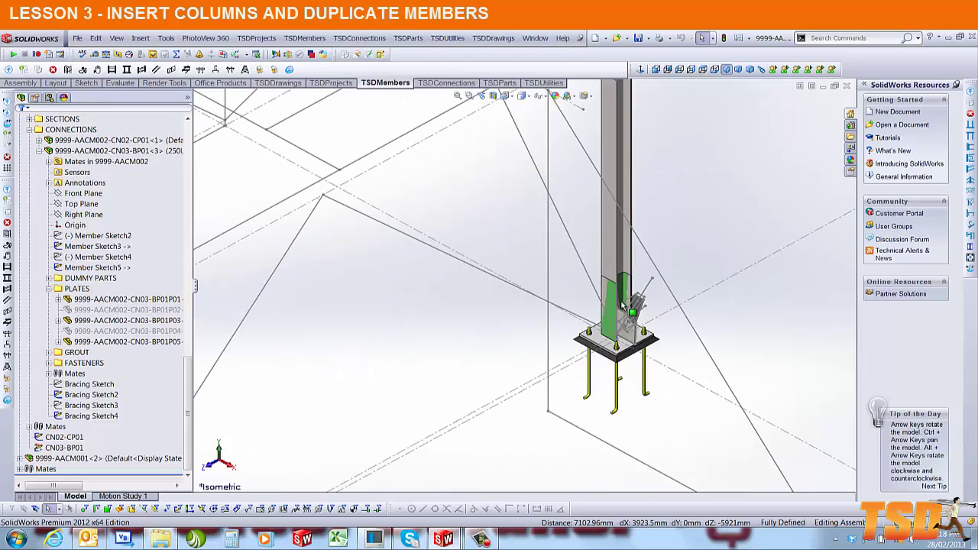
pyautogui.click(20, 458)
pyautogui.click(29, 320)
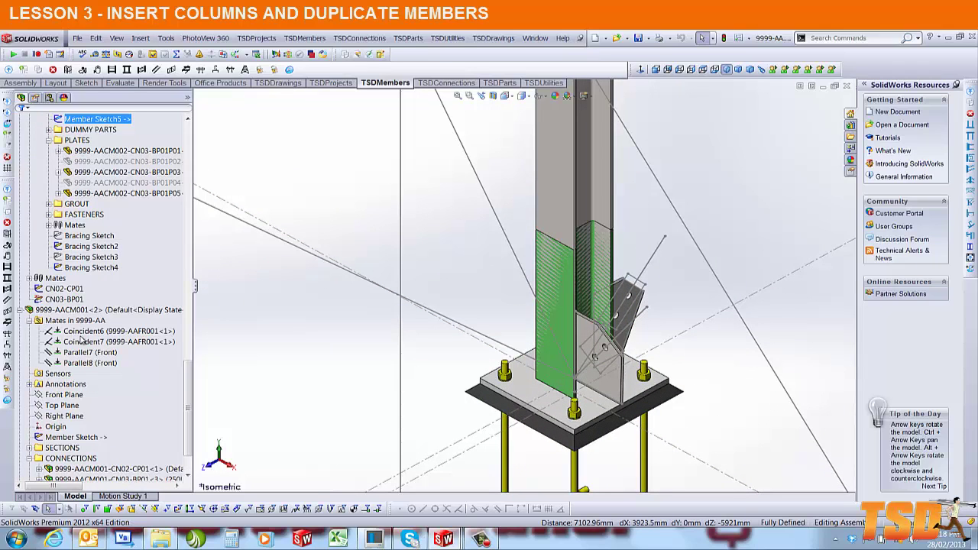
pyautogui.click(98, 363)
pyautogui.press('Delete')
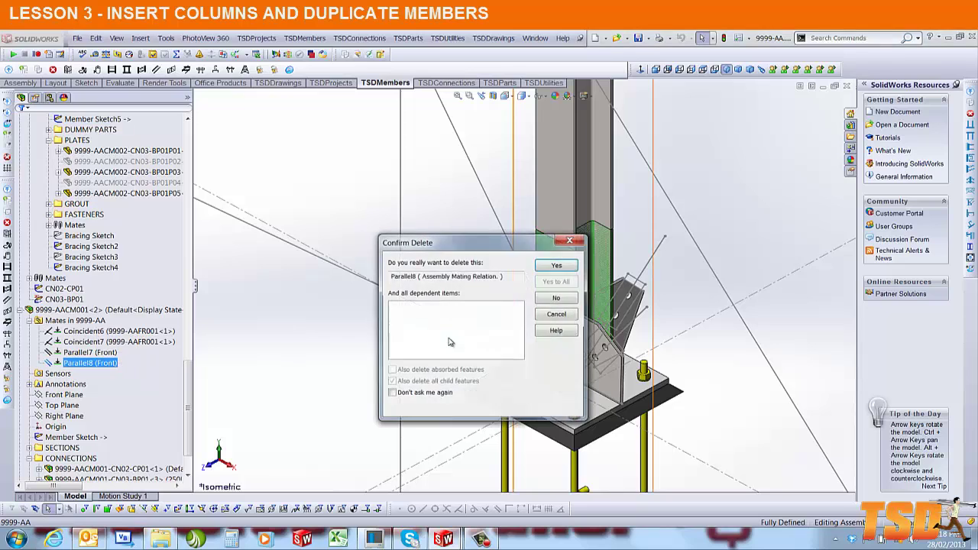
pyautogui.click(556, 266)
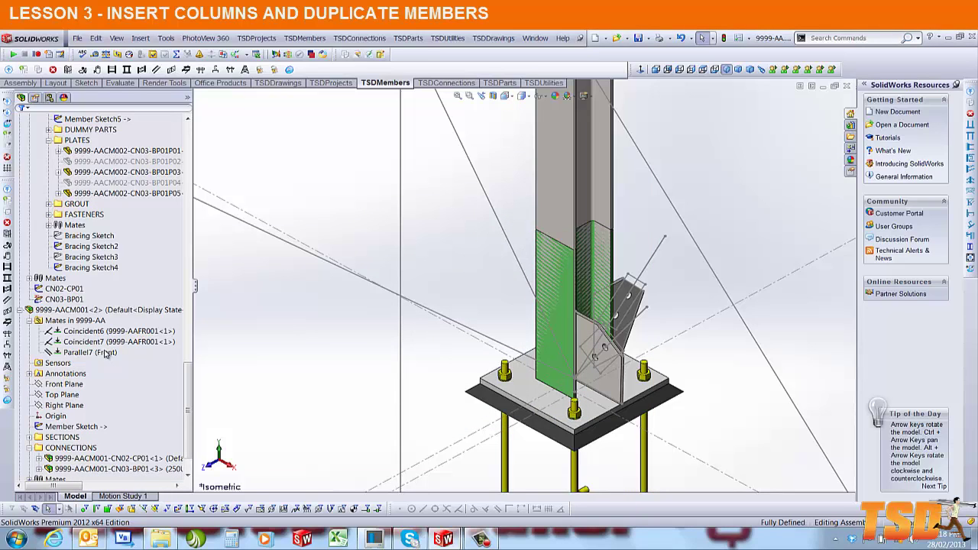
pyautogui.rightClick(107, 352)
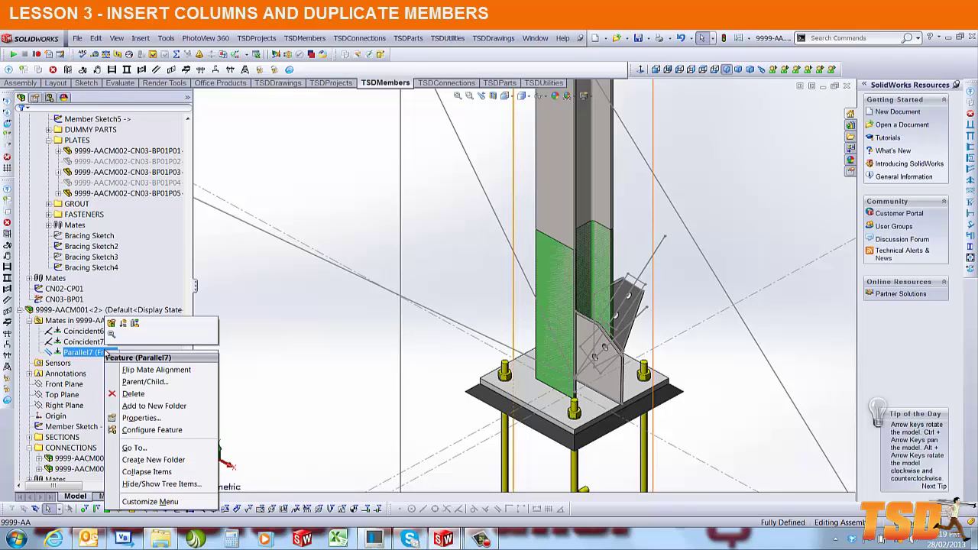
pyautogui.click(146, 371)
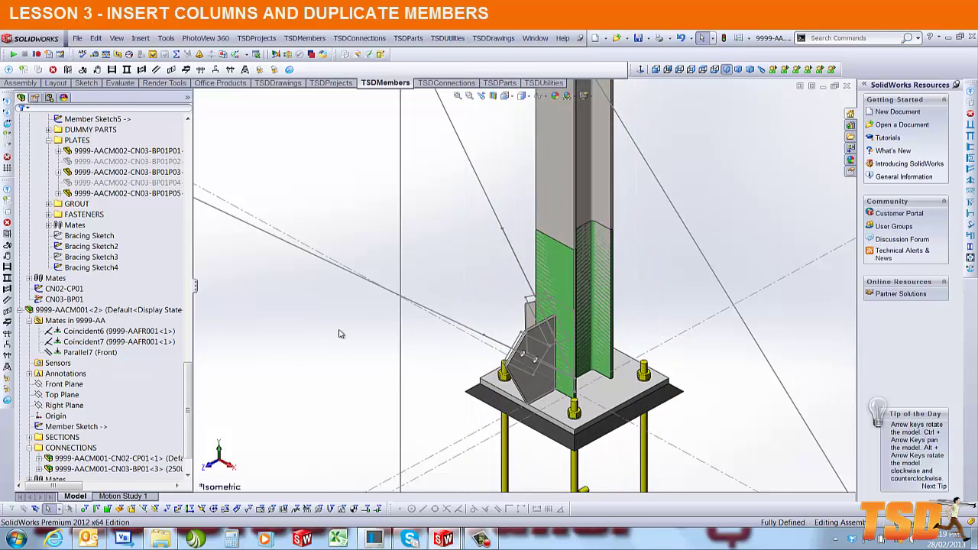
# Step: Duplicate the second column, 9999-AACM002, onto vertical Line1 of the North Column Sketch, using a sketch segment as the insertion object
pyautogui.press('f')
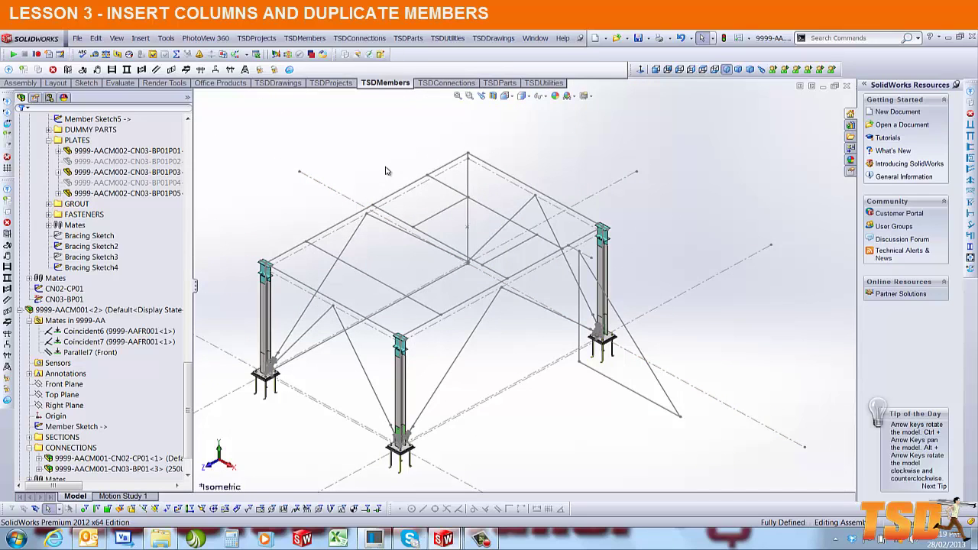
pyautogui.click(304, 37)
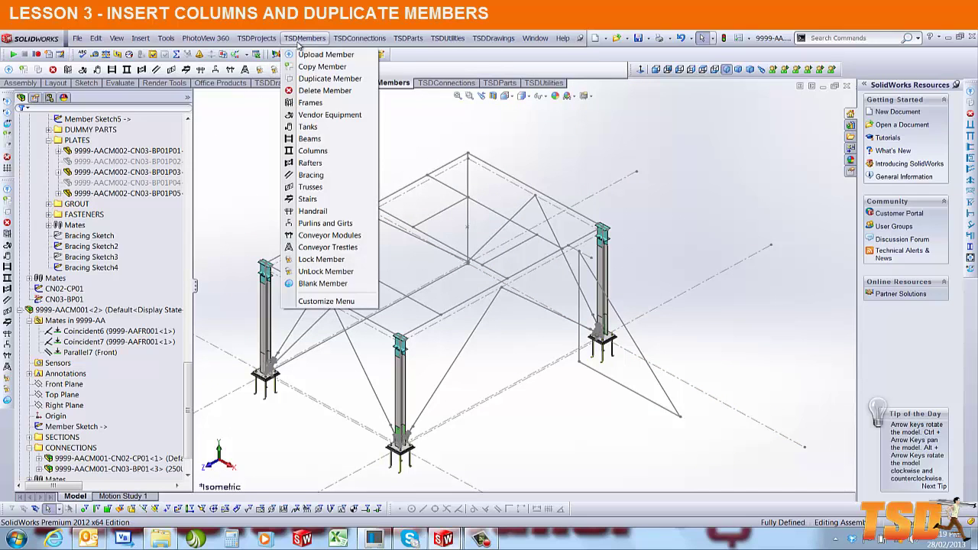
pyautogui.click(321, 79)
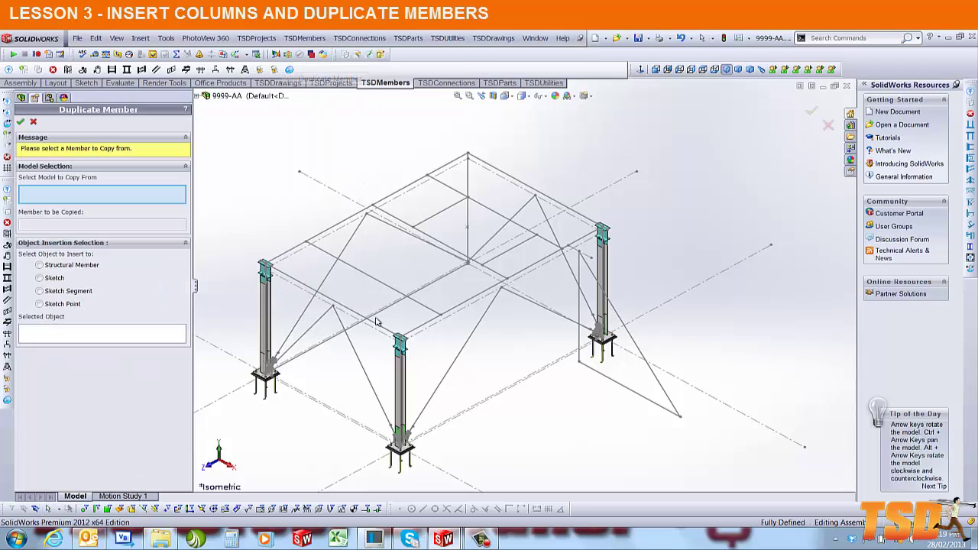
pyautogui.click(400, 386)
pyautogui.click(472, 216)
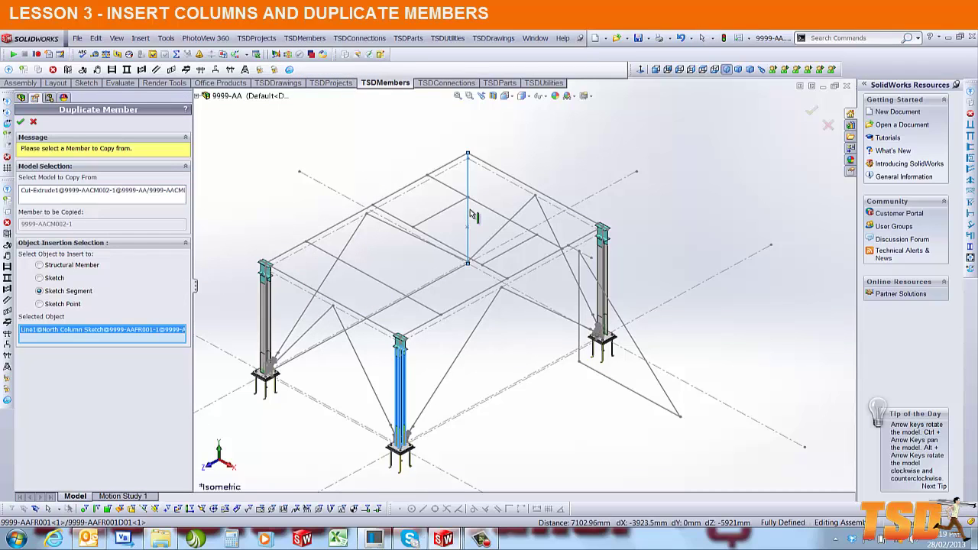
pyautogui.click(811, 112)
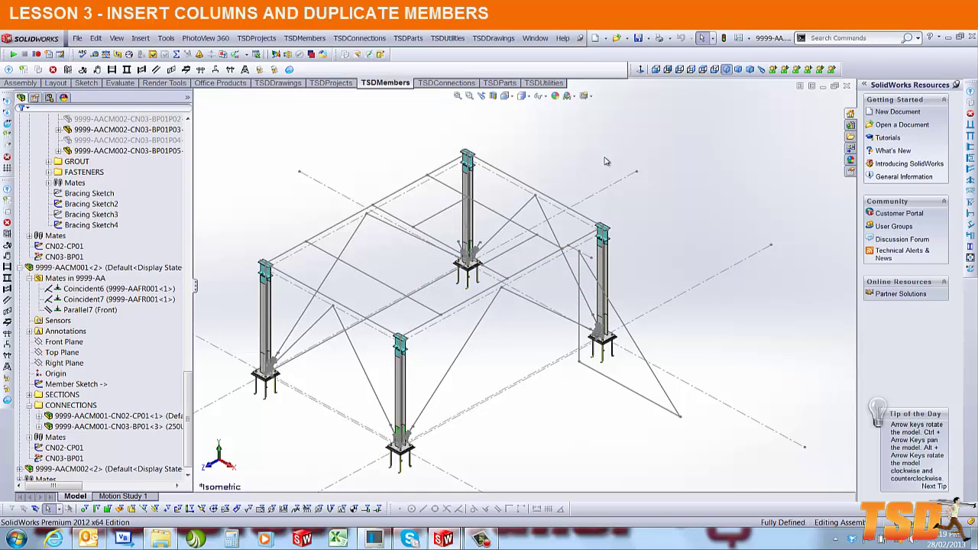
# Step: Delete the Parallel10 mate of the duplicated 9999-AACM002 column and flip the alignment of its Parallel9 mate
pyautogui.scroll(-5, 459, 333)
pyautogui.scroll(-2, 458, 334)
pyautogui.click(454, 271)
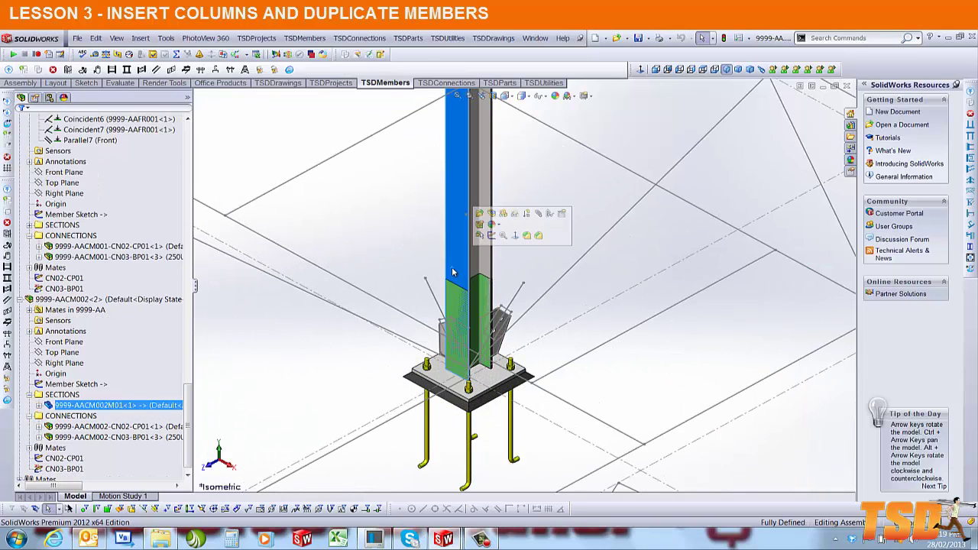
pyautogui.click(29, 310)
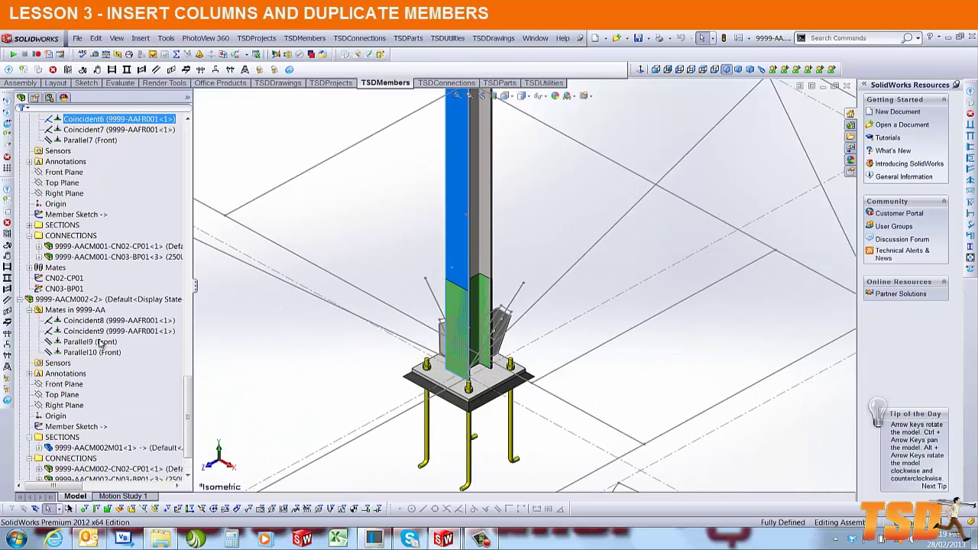
pyautogui.click(95, 352)
pyautogui.press('Delete')
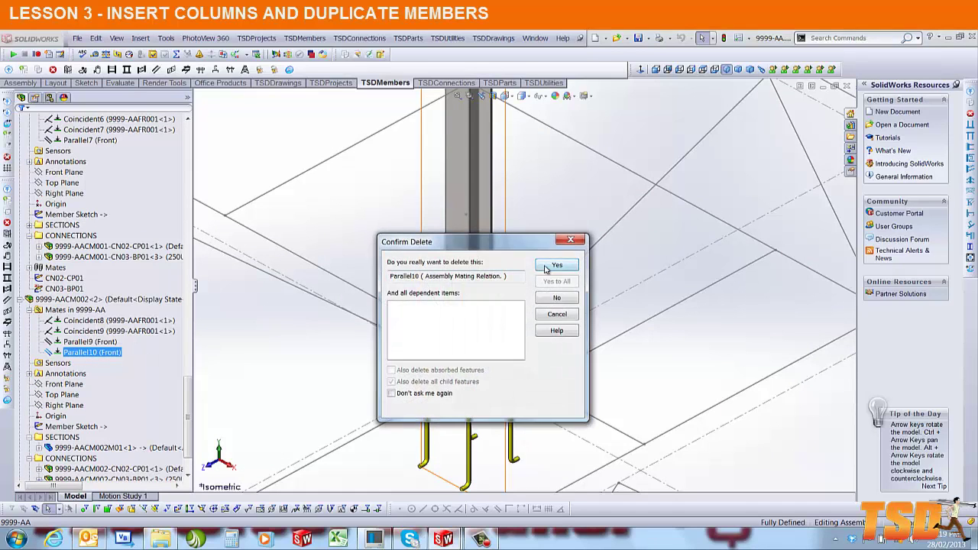
pyautogui.press('Return')
pyautogui.rightClick(94, 354)
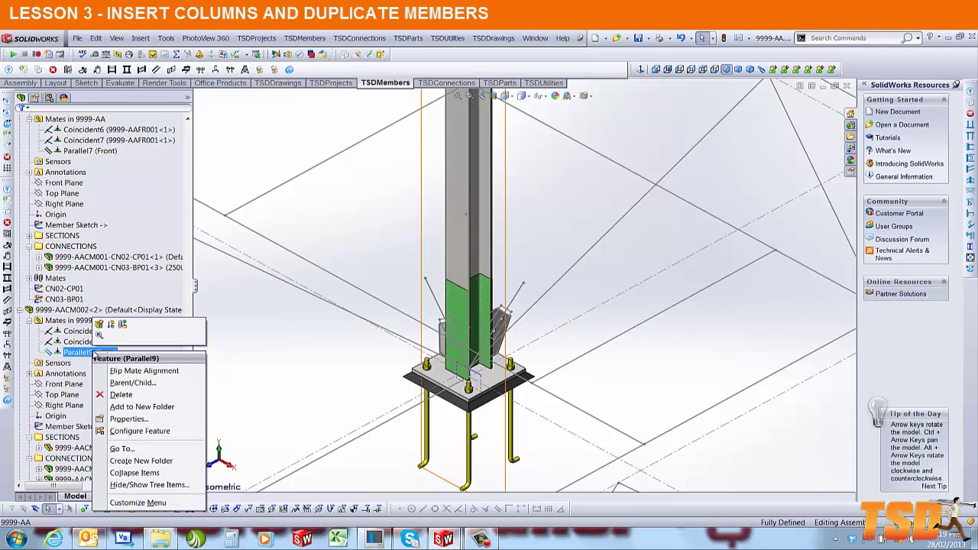
pyautogui.click(128, 371)
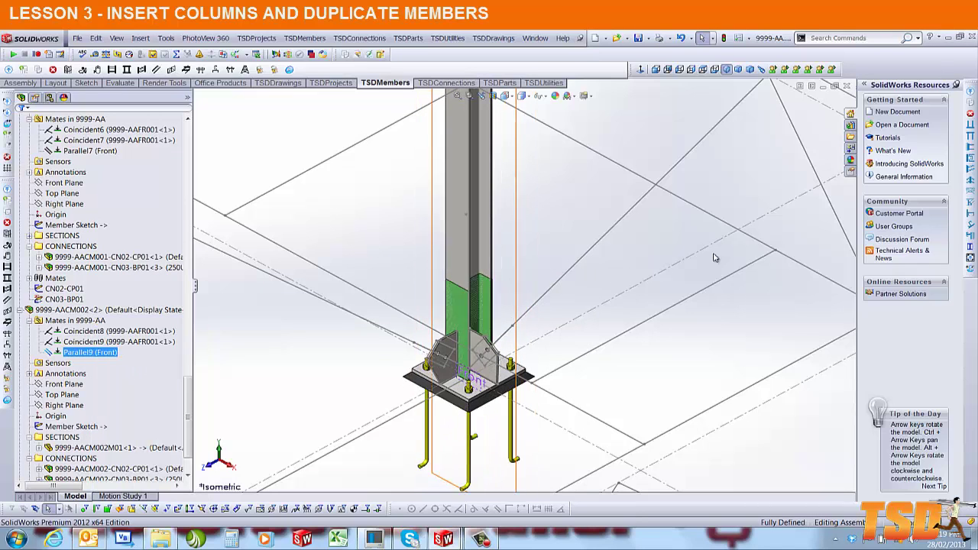
pyautogui.press('f')
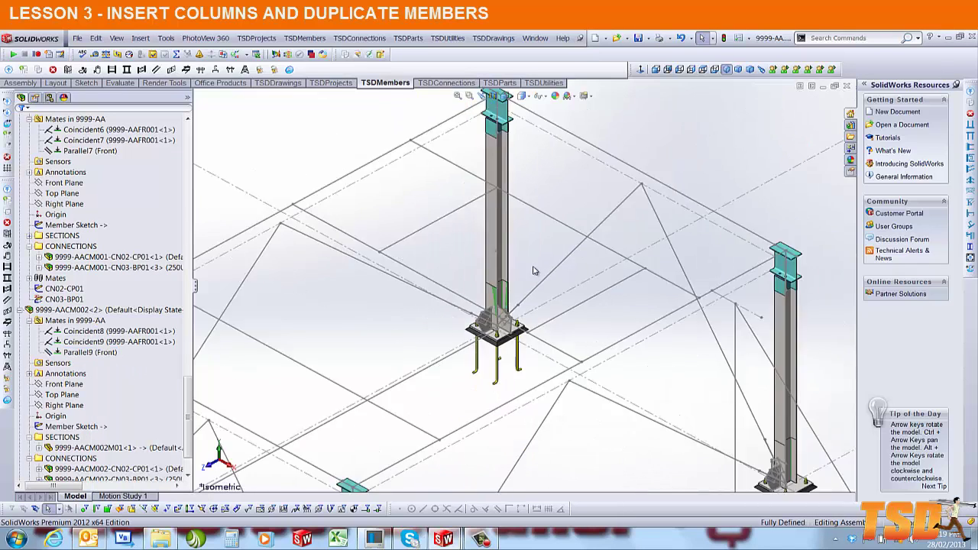
pyautogui.scroll(-3, 518, 416)
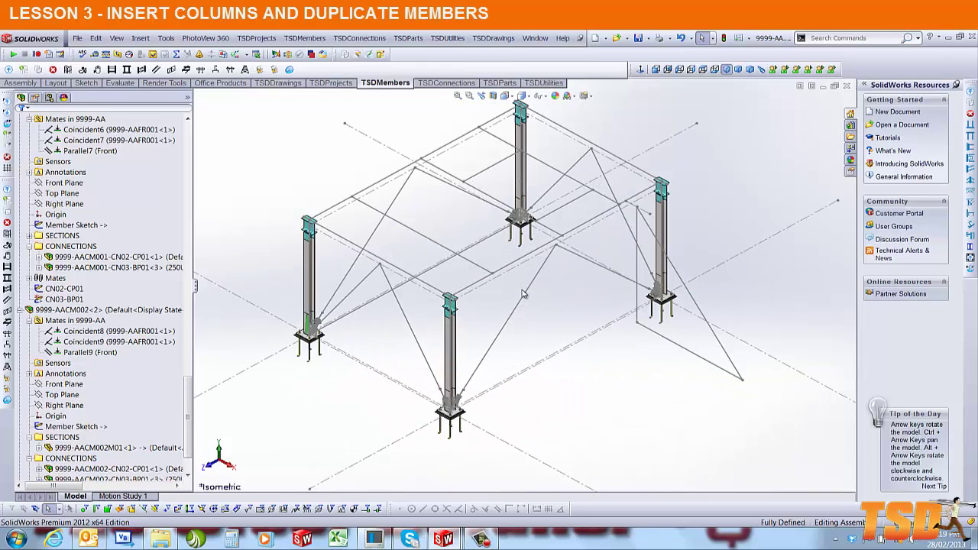